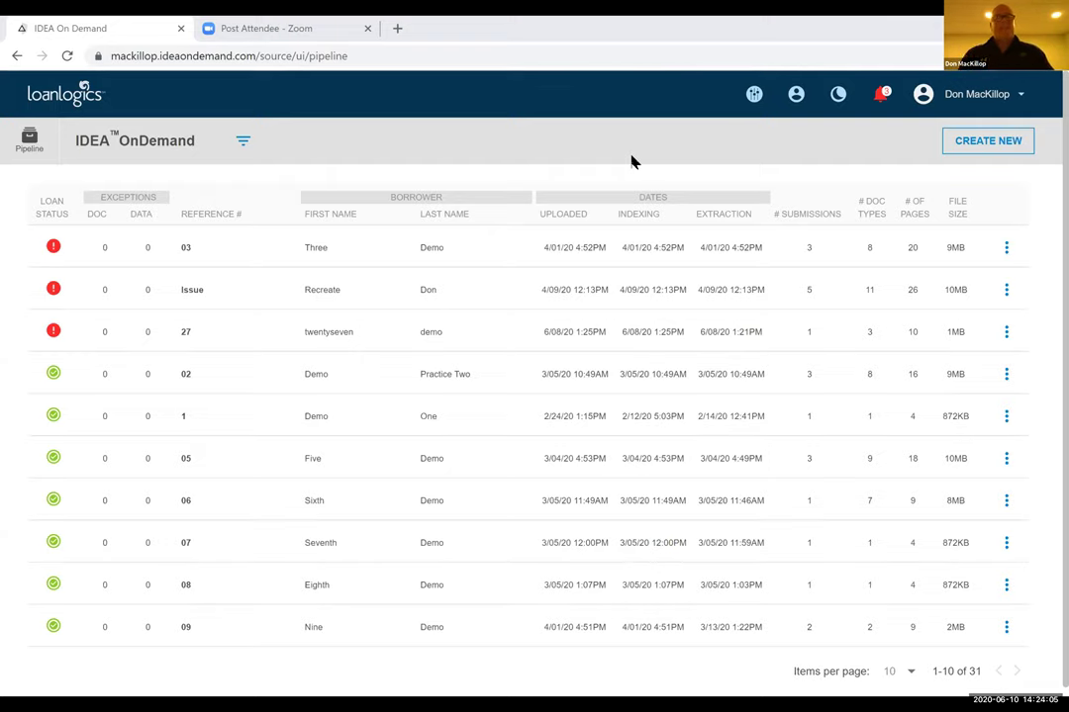
# - Start a new loan and enter the borrower's first name, last name and the loan reference number
pyautogui.click(989, 144)
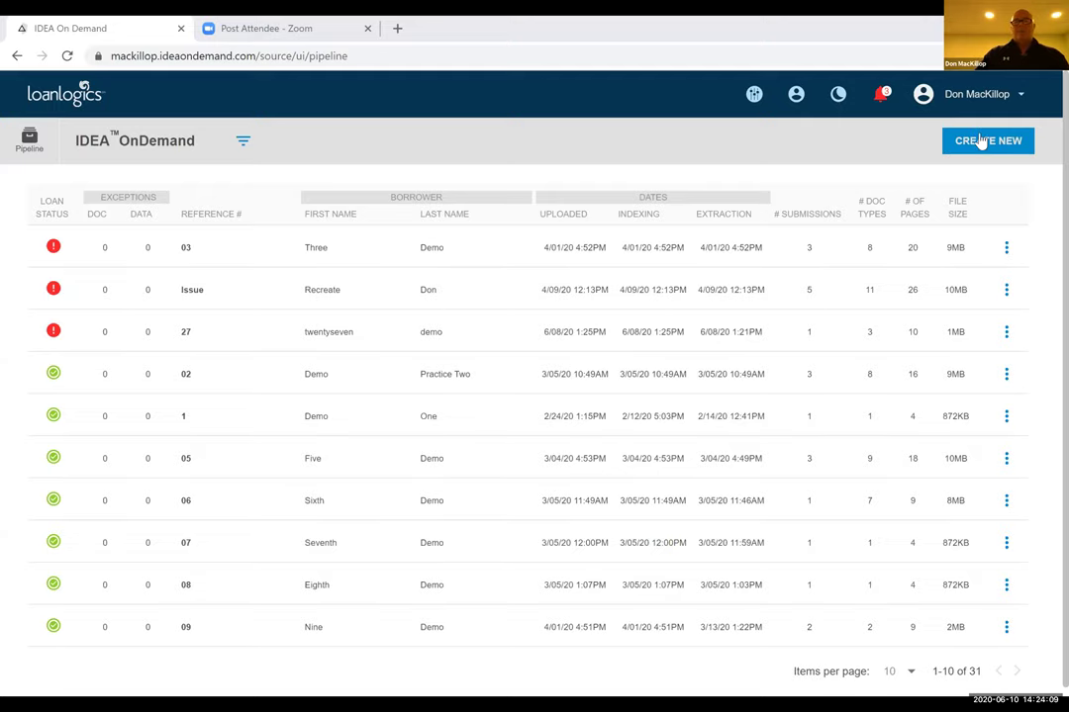
pyautogui.write('Thirty')
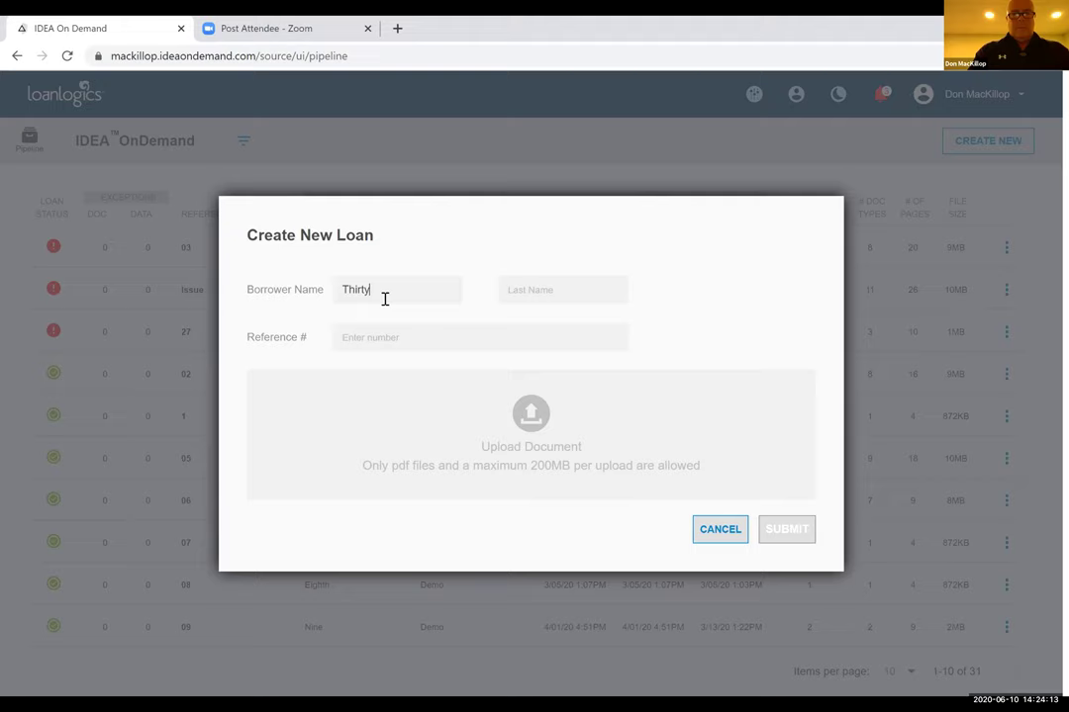
pyautogui.press('Tab')
pyautogui.write('D')
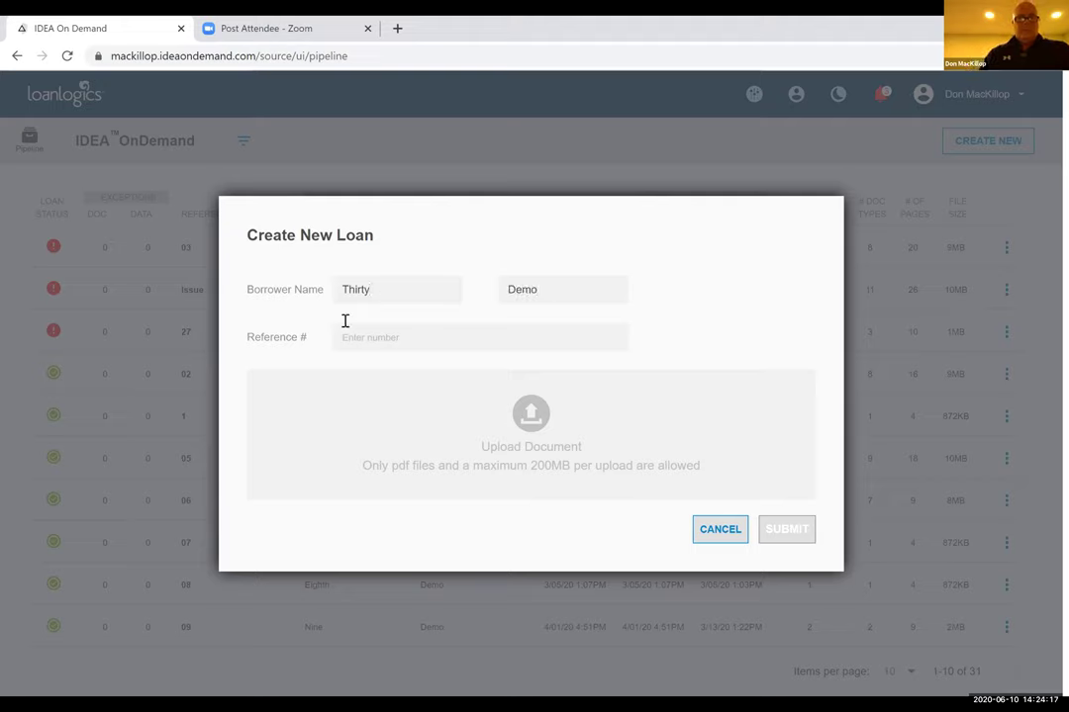
pyautogui.click(354, 329)
pyautogui.write('30')
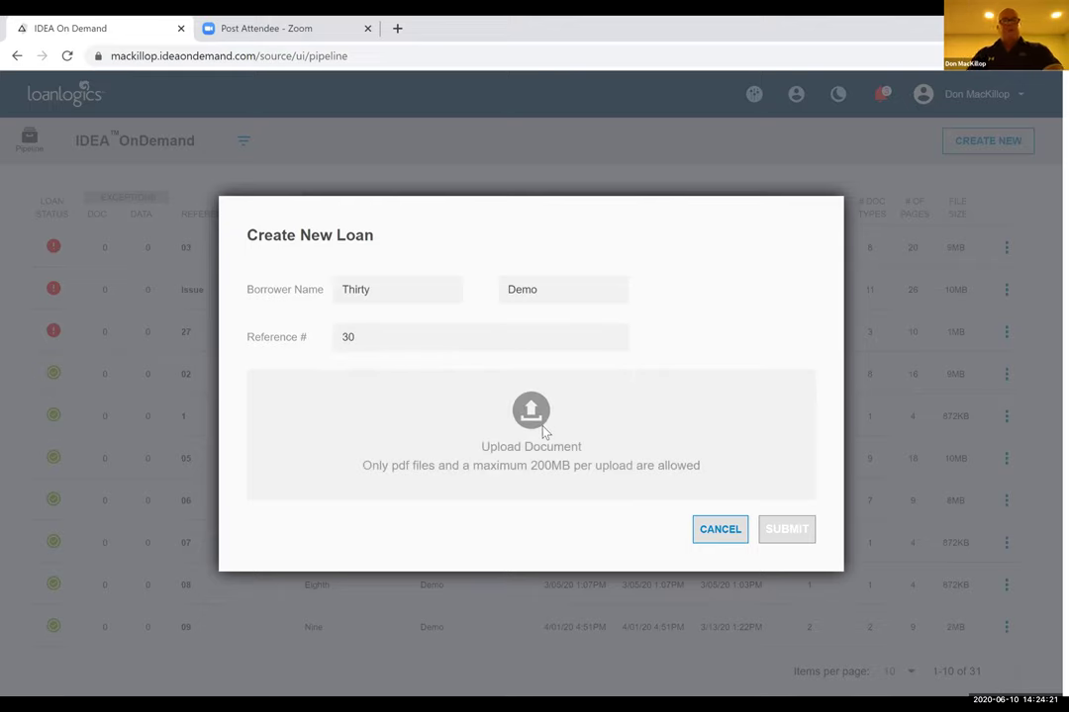
# - Attach Demo Redacted.pdf to the new loan, submit it and dismiss the pipeline update notice
pyautogui.click(451, 394)
pyautogui.click(213, 126)
pyautogui.doubleClick(214, 127)
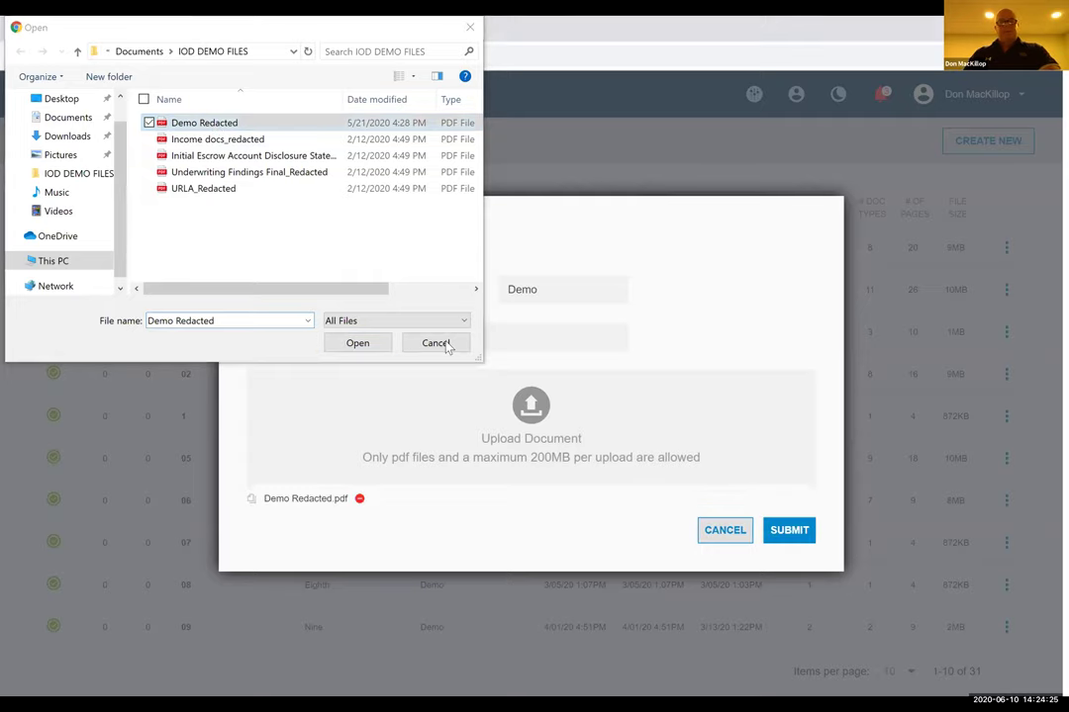
pyautogui.click(788, 529)
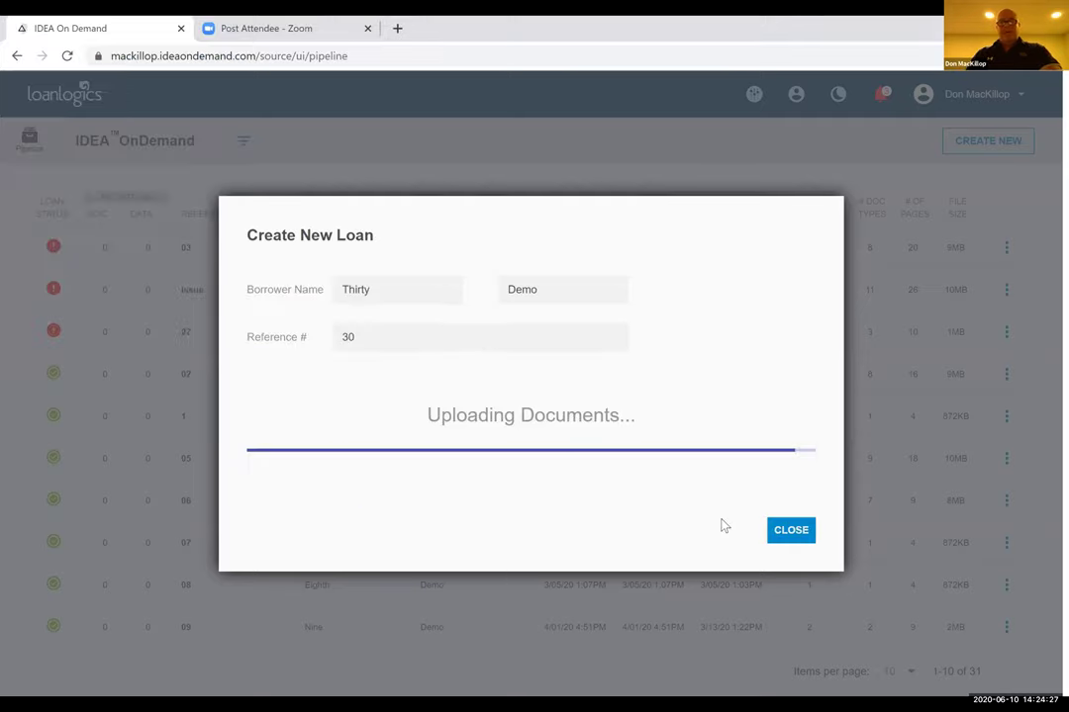
pyautogui.click(787, 530)
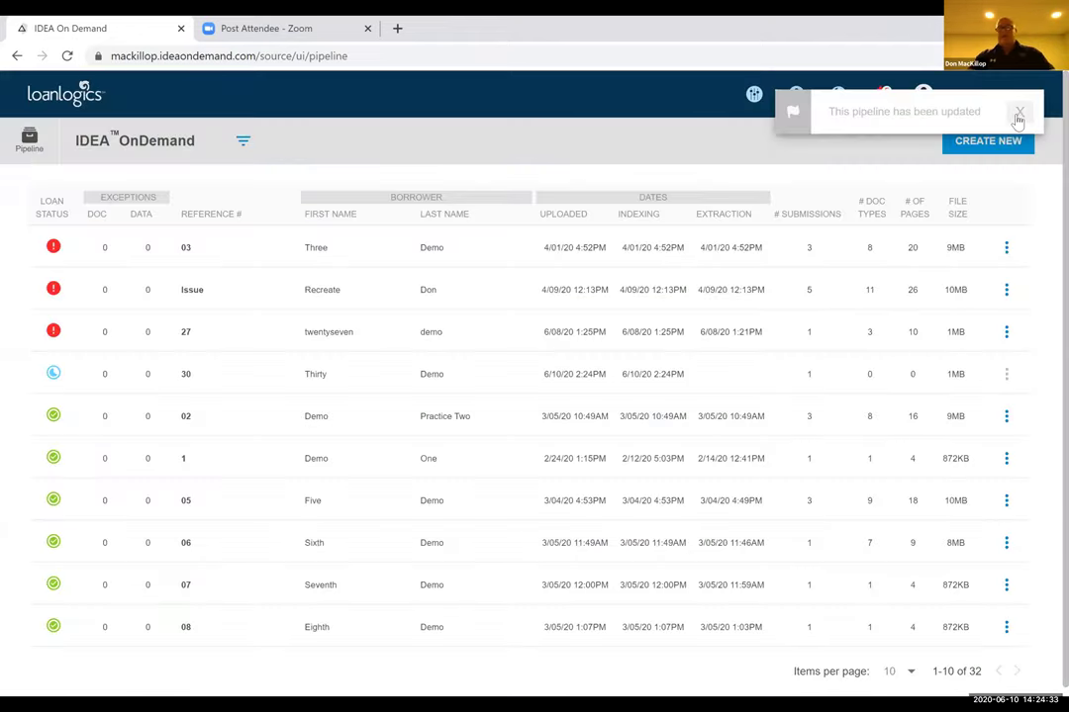
pyautogui.click(1018, 114)
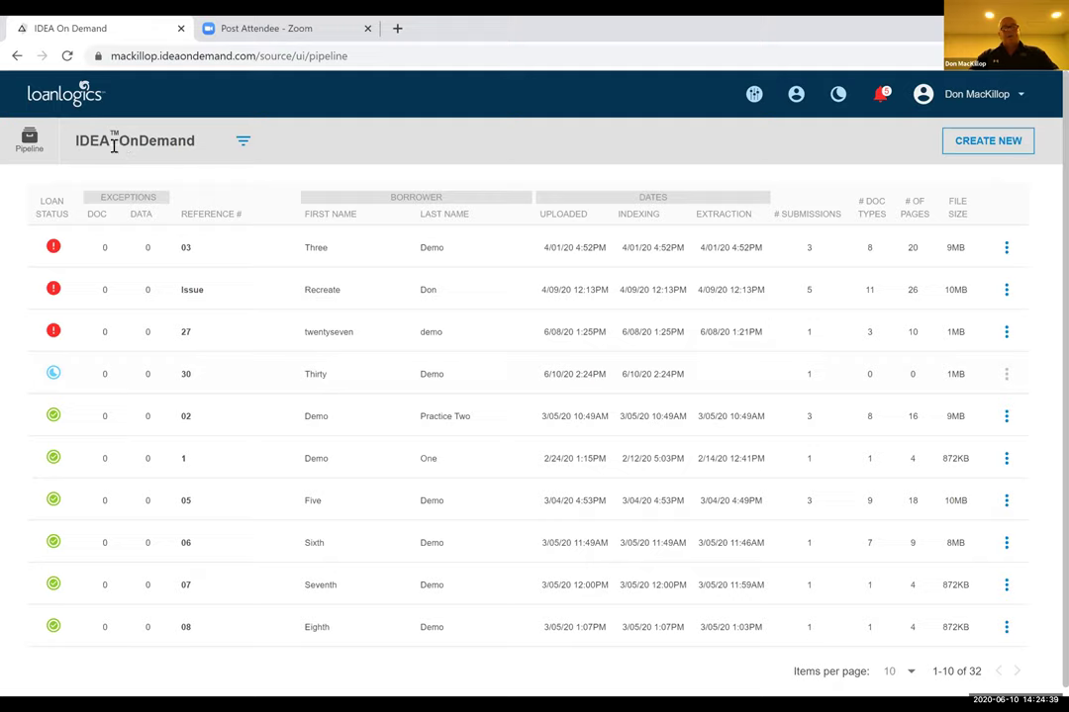
# - View the pipeline's filter field and the reference number choices in the Audit Trail settings
pyautogui.click(242, 140)
pyautogui.click(358, 148)
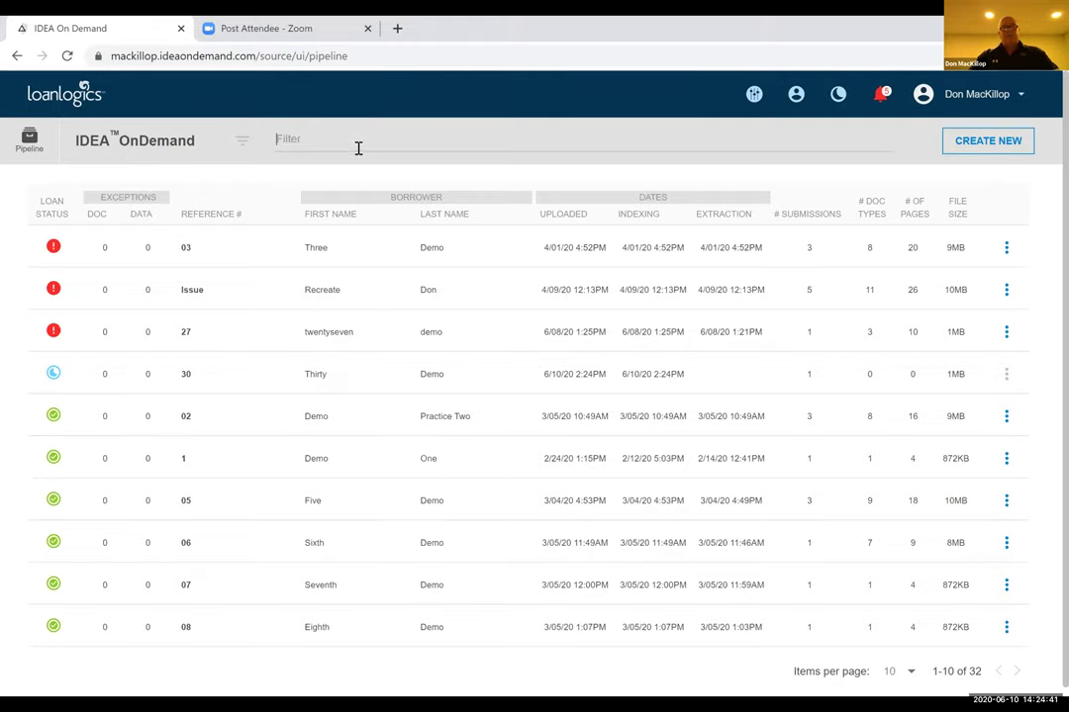
pyautogui.click(754, 95)
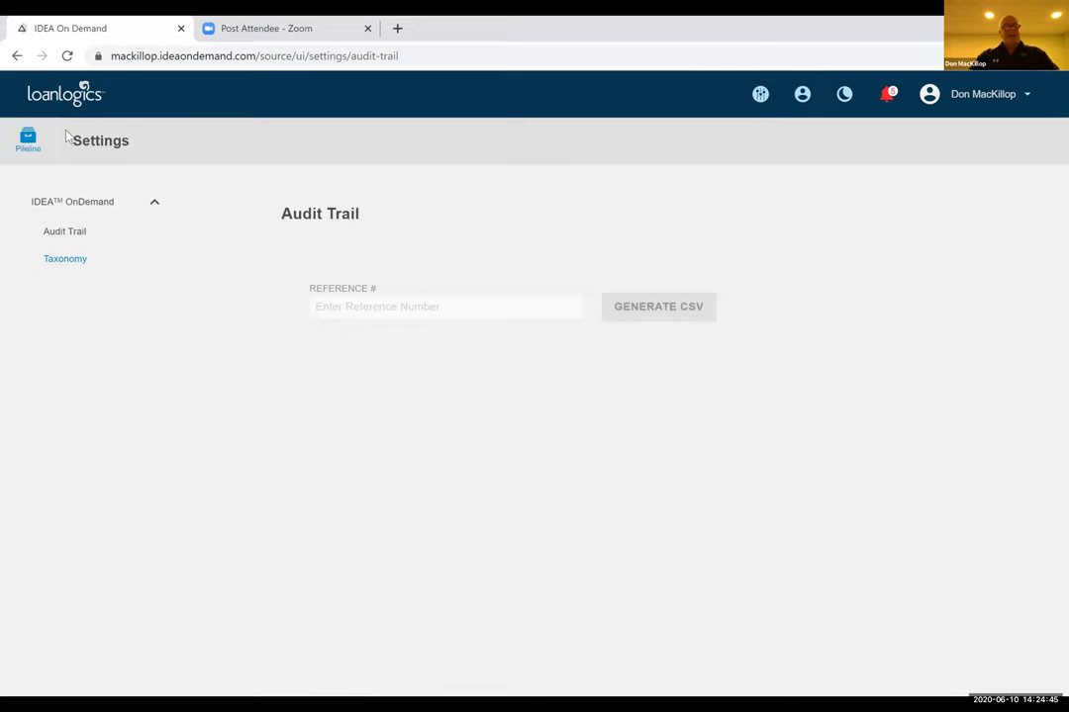
pyautogui.click(372, 310)
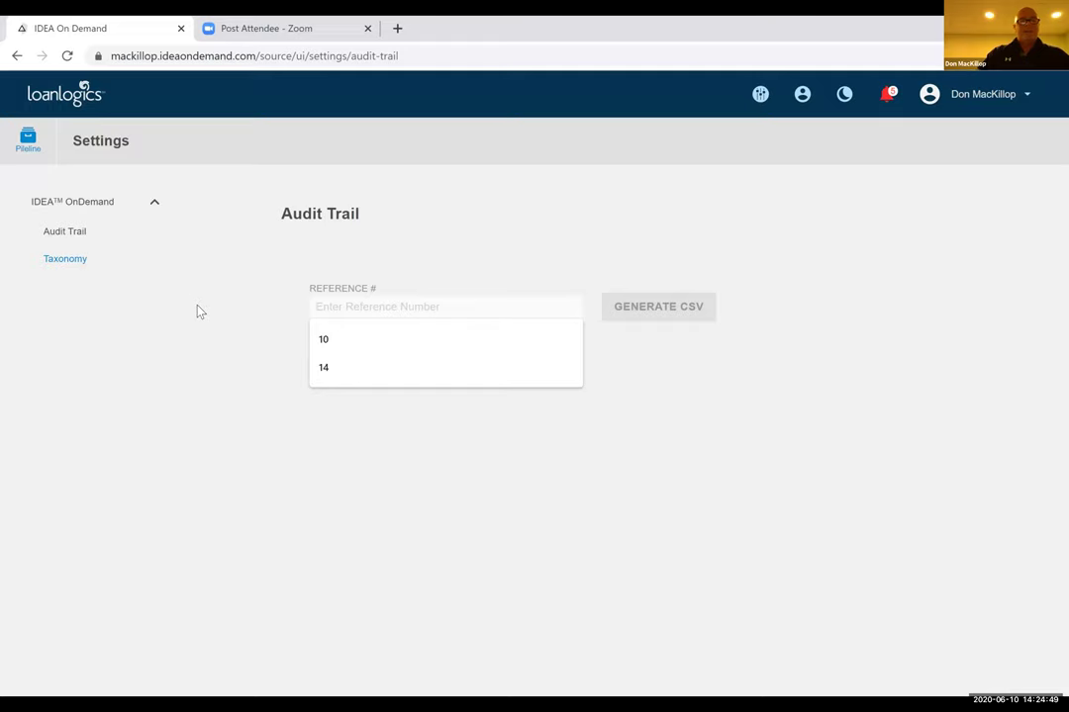
# - View the Taxonomy settings' list of documents that can be renamed for export, and close it without choosing any
pyautogui.click(67, 260)
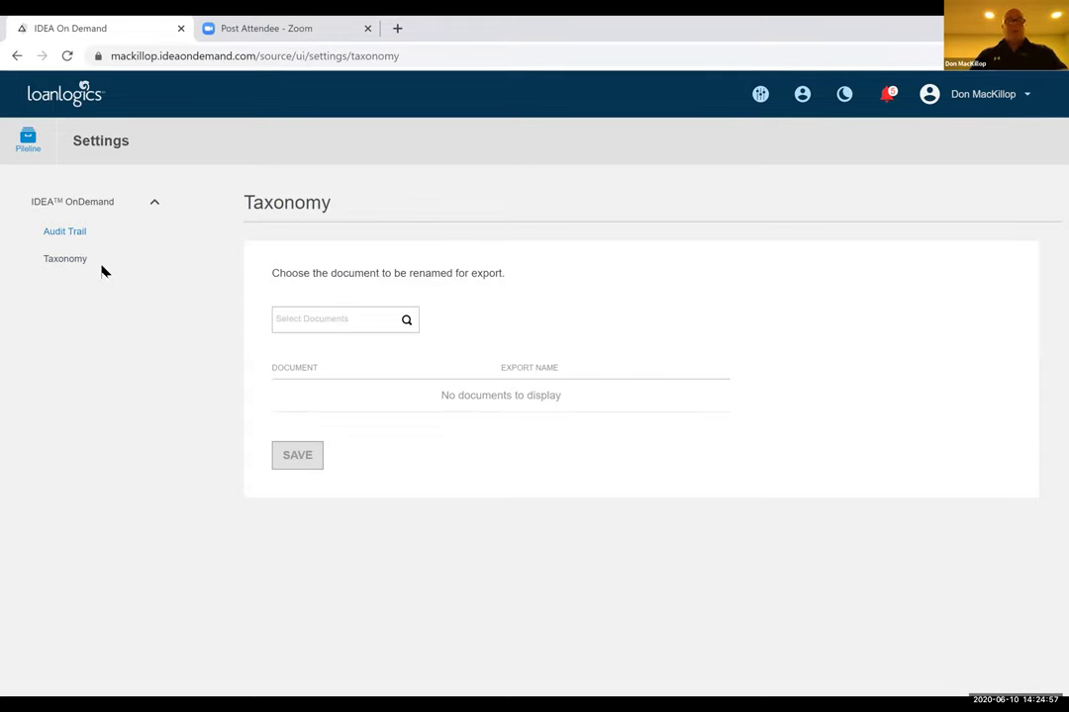
pyautogui.click(335, 322)
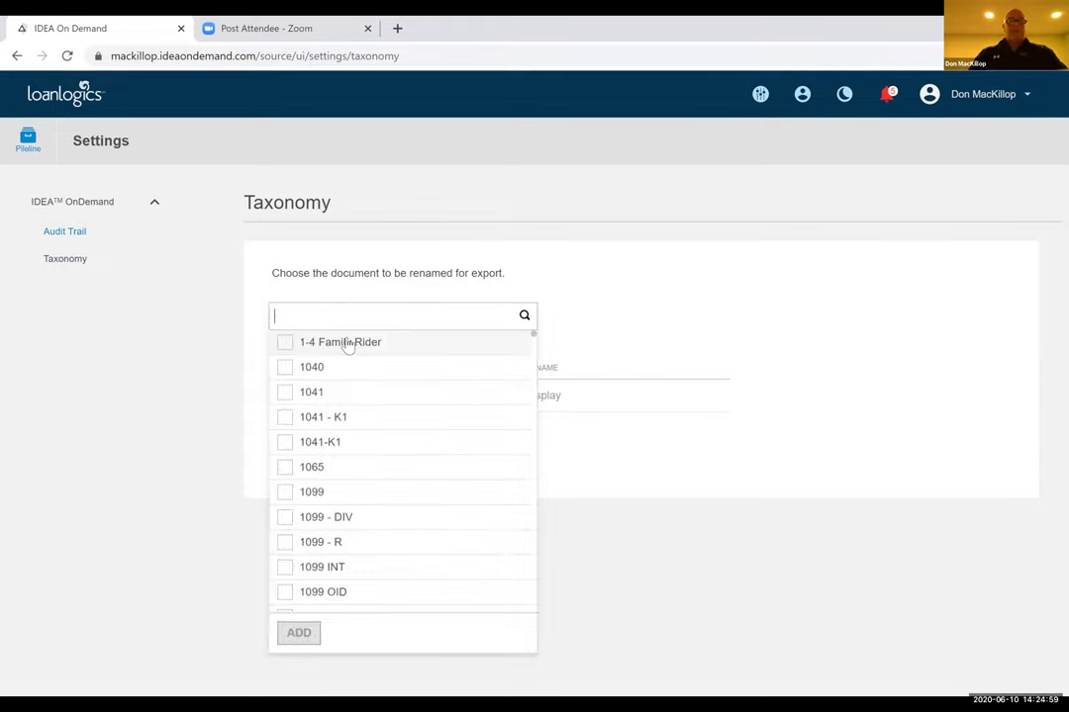
pyautogui.click(614, 305)
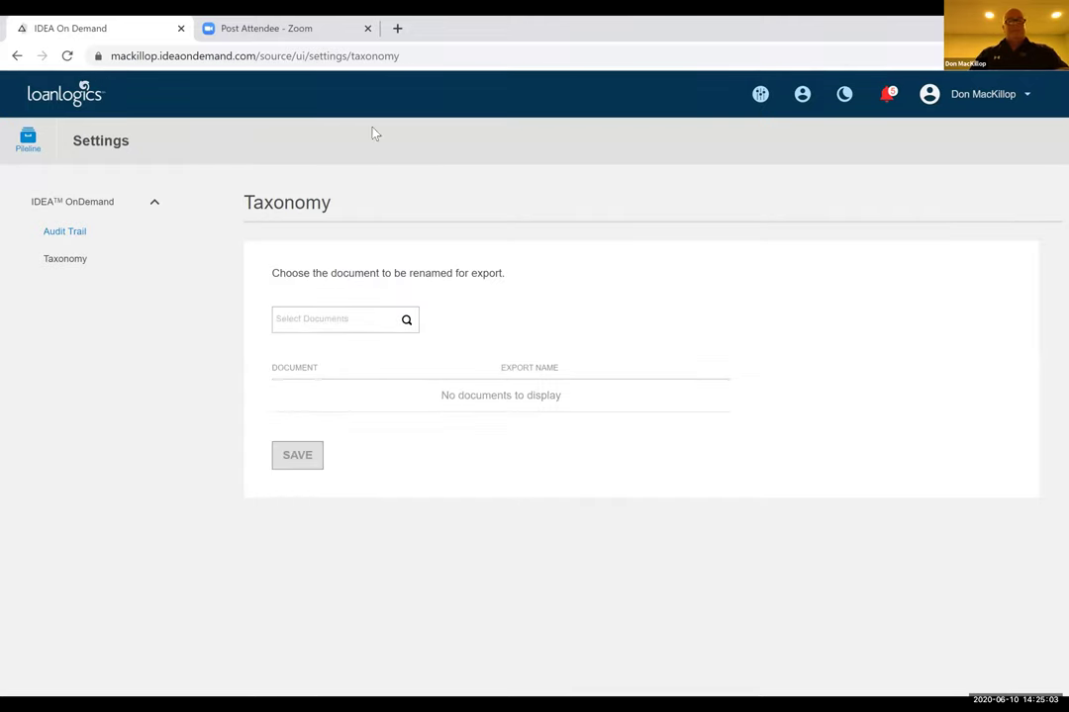
# - Open user management and examine the groups in the Add New User form, then cancel it without adding a user
pyautogui.click(801, 96)
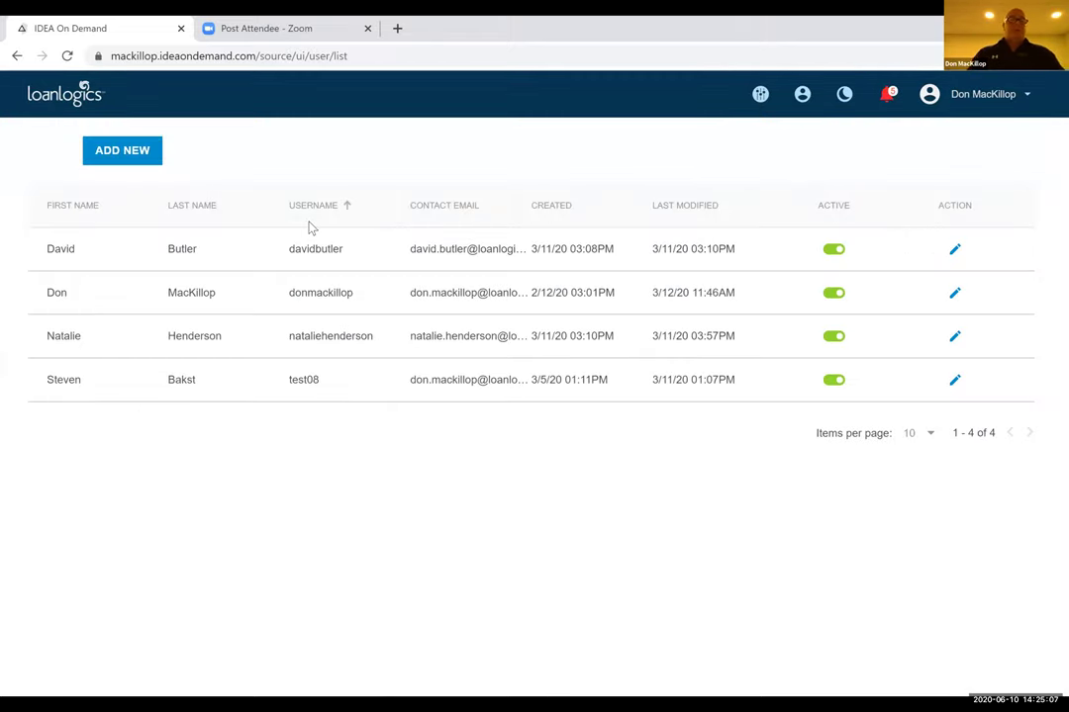
pyautogui.click(100, 148)
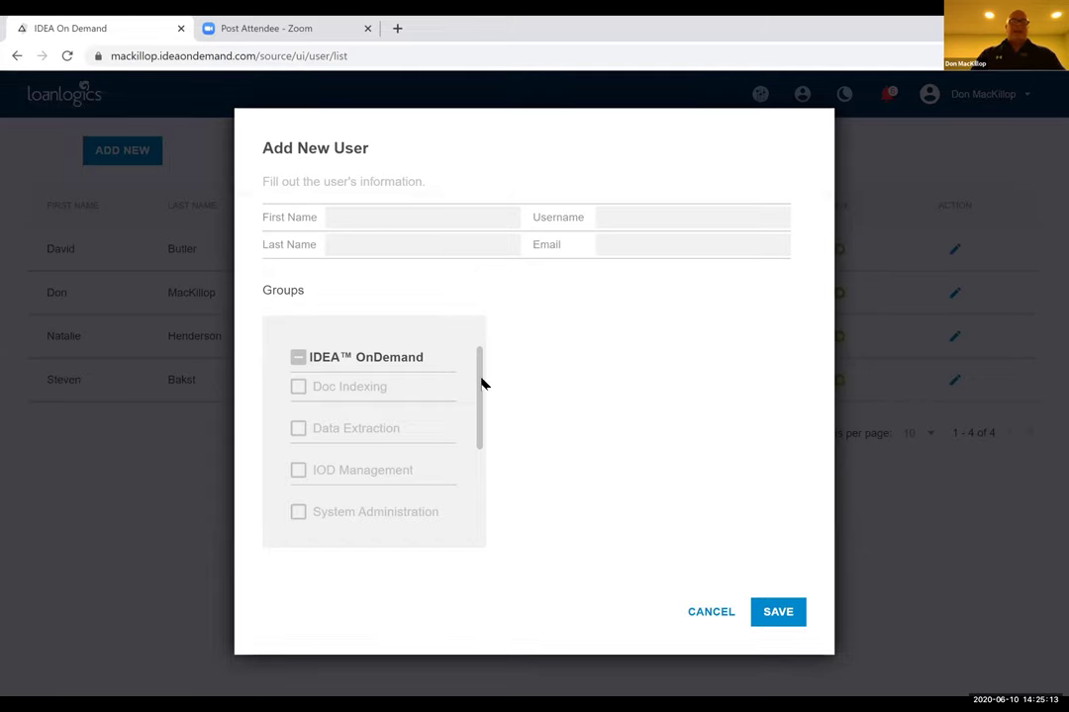
pyautogui.moveTo(482, 384); pyautogui.dragTo(487, 314)
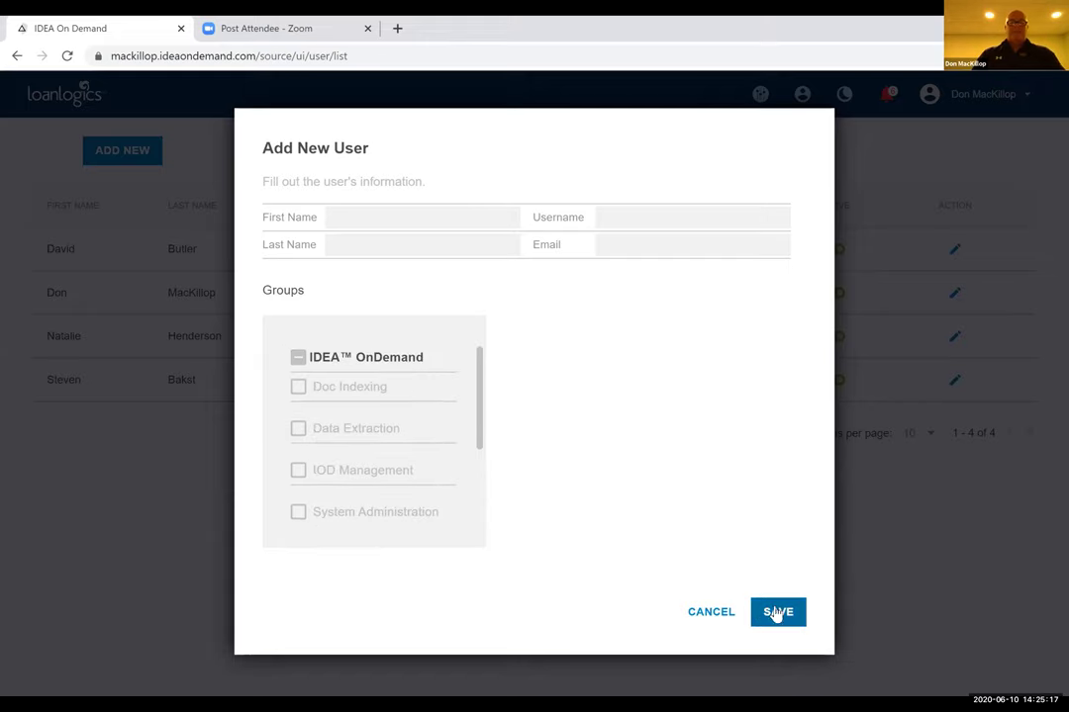
pyautogui.click(725, 615)
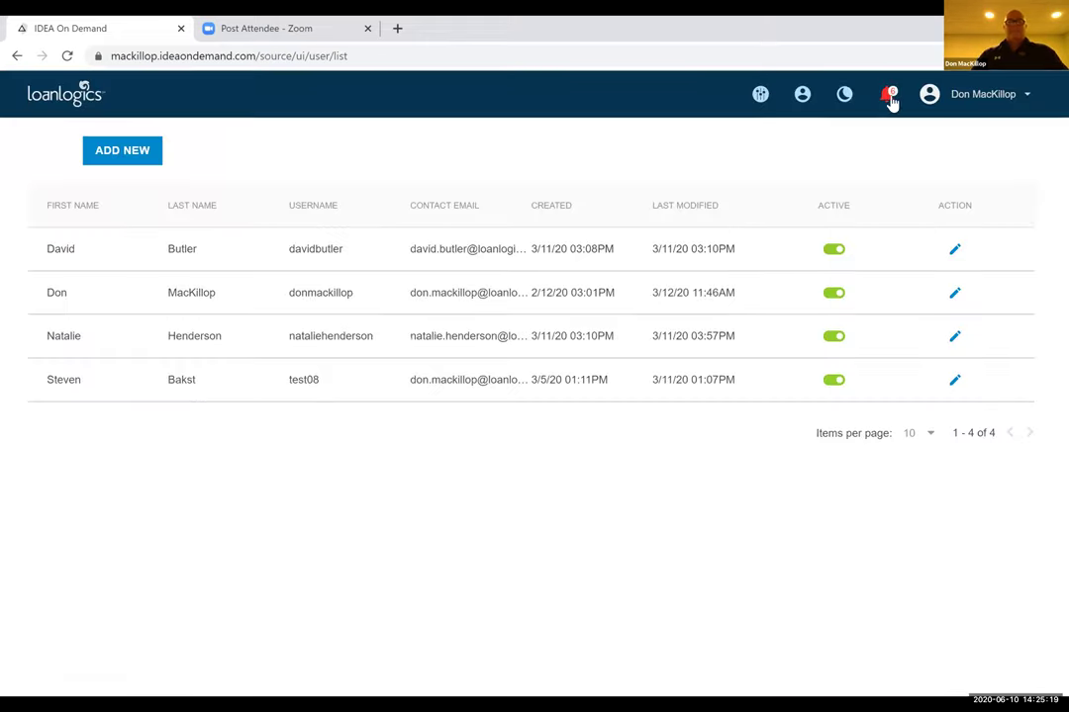
# - Switch the interface to the dark theme and back to the light theme
pyautogui.click(844, 95)
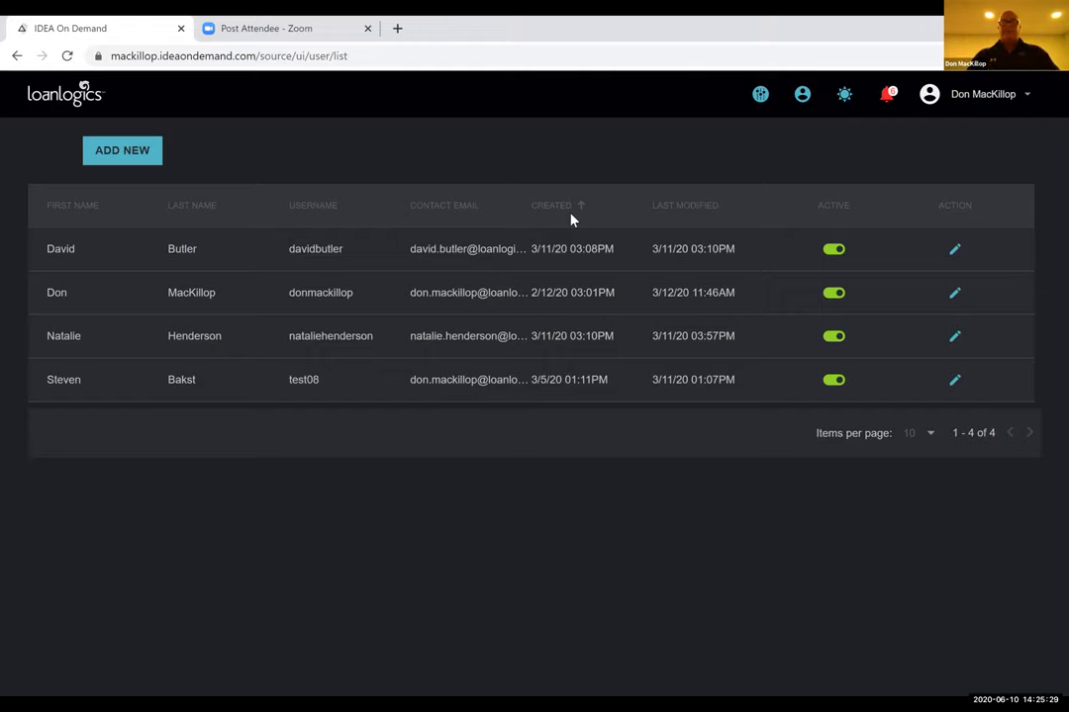
pyautogui.click(844, 96)
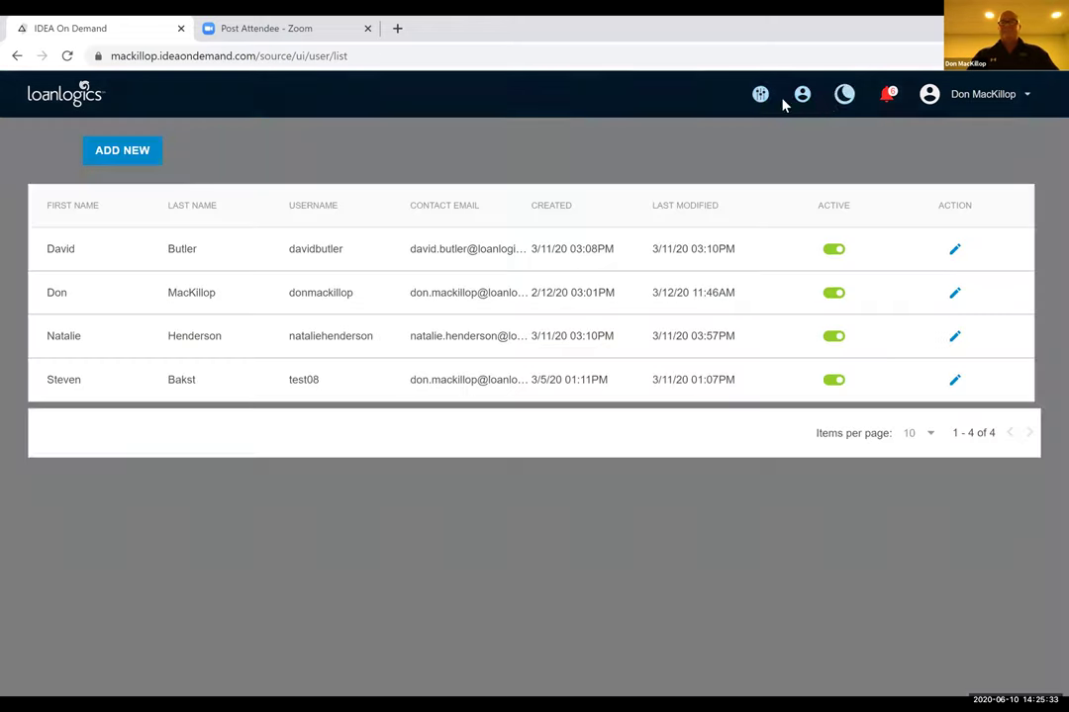
# - Open the notifications, review the IDEA OnDemand entries for the new loan and close them
pyautogui.click(891, 96)
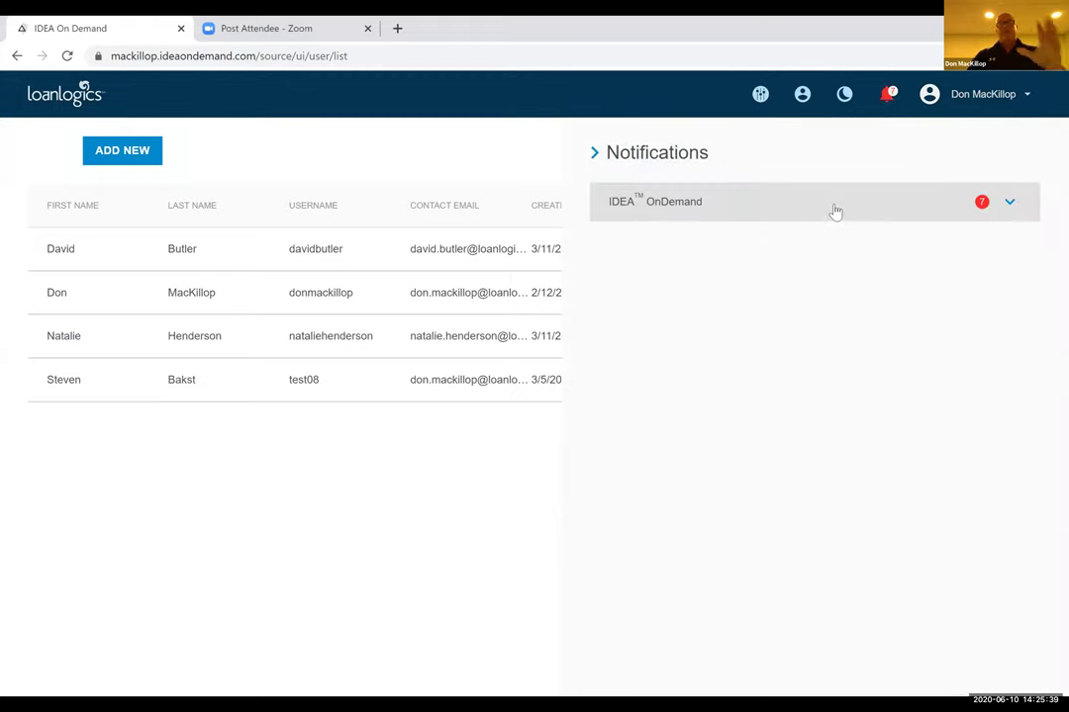
pyautogui.click(1009, 204)
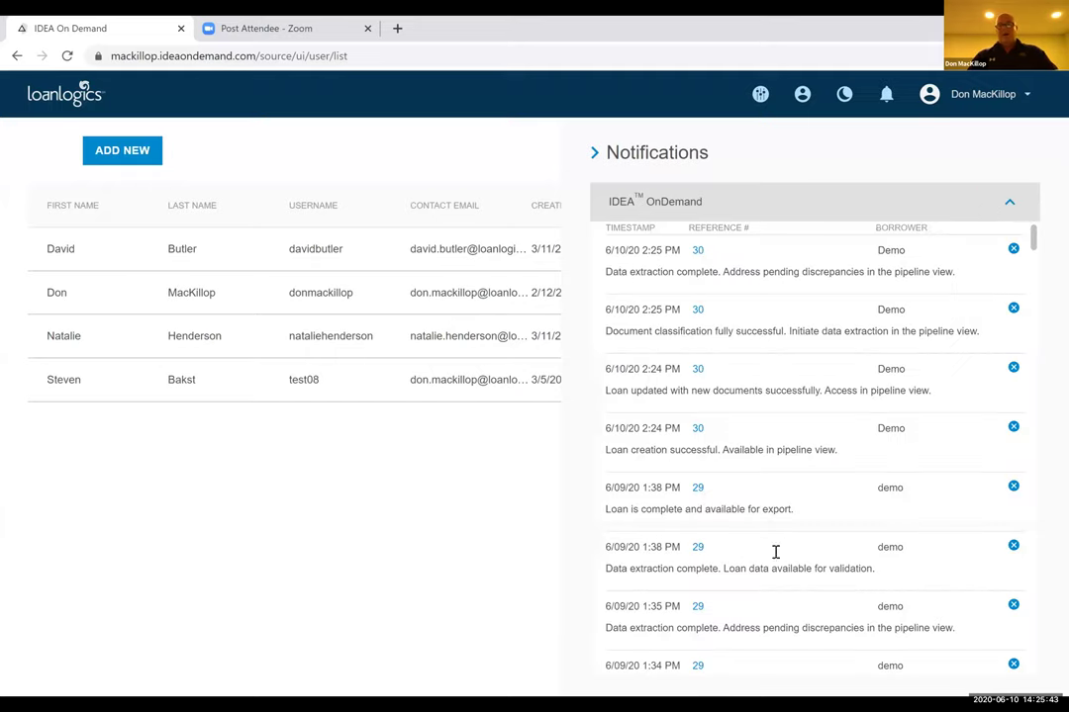
pyautogui.click(593, 156)
# - Return to the pipeline and open the new loan's exceptions in Data Extraction
pyautogui.click(47, 99)
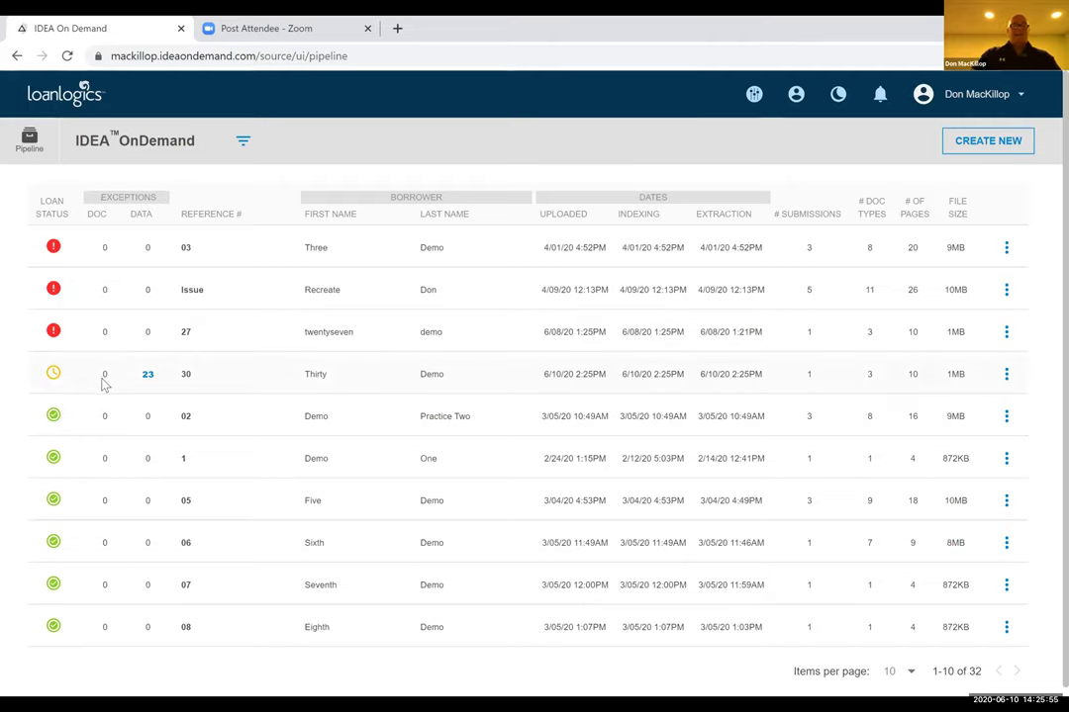
pyautogui.click(148, 375)
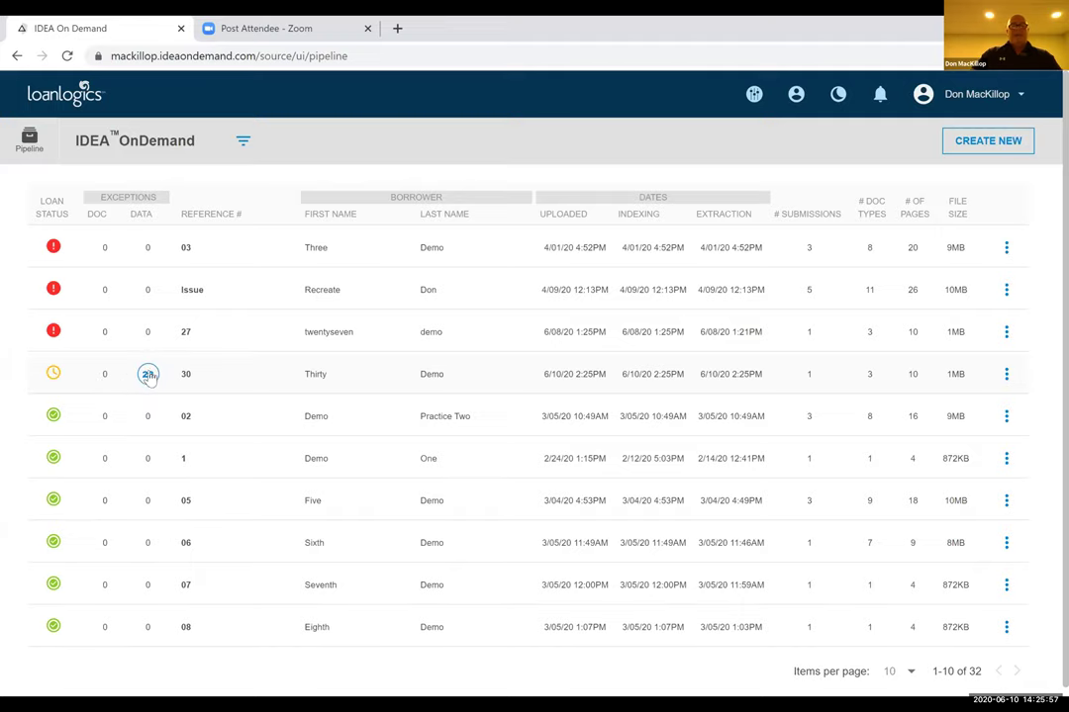
pyautogui.click(1007, 380)
pyautogui.click(985, 431)
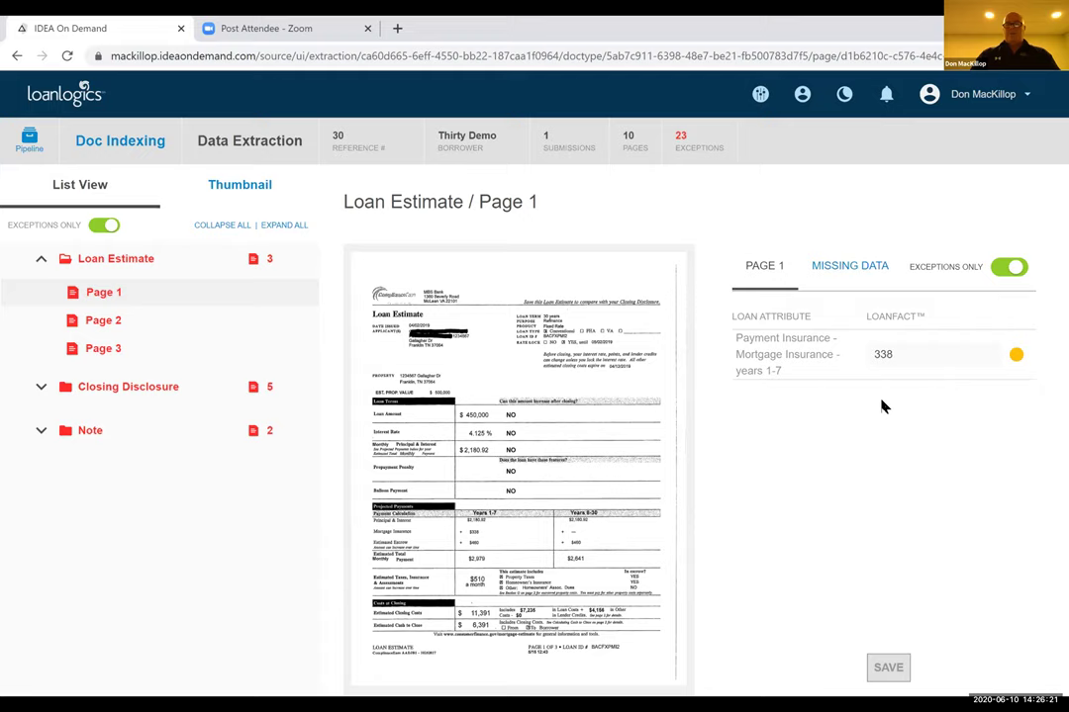
# - Accept the extracted mortgage insurance payment for years 1-7 on Loan Estimate page 1 and save it
pyautogui.click(1014, 359)
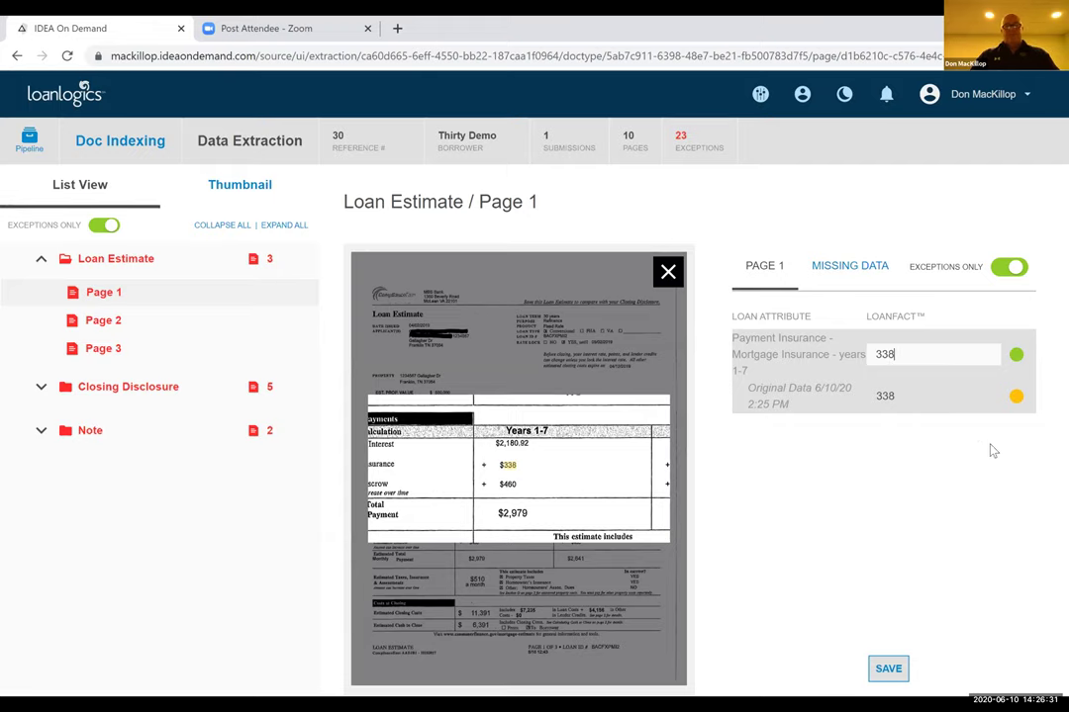
pyautogui.click(888, 669)
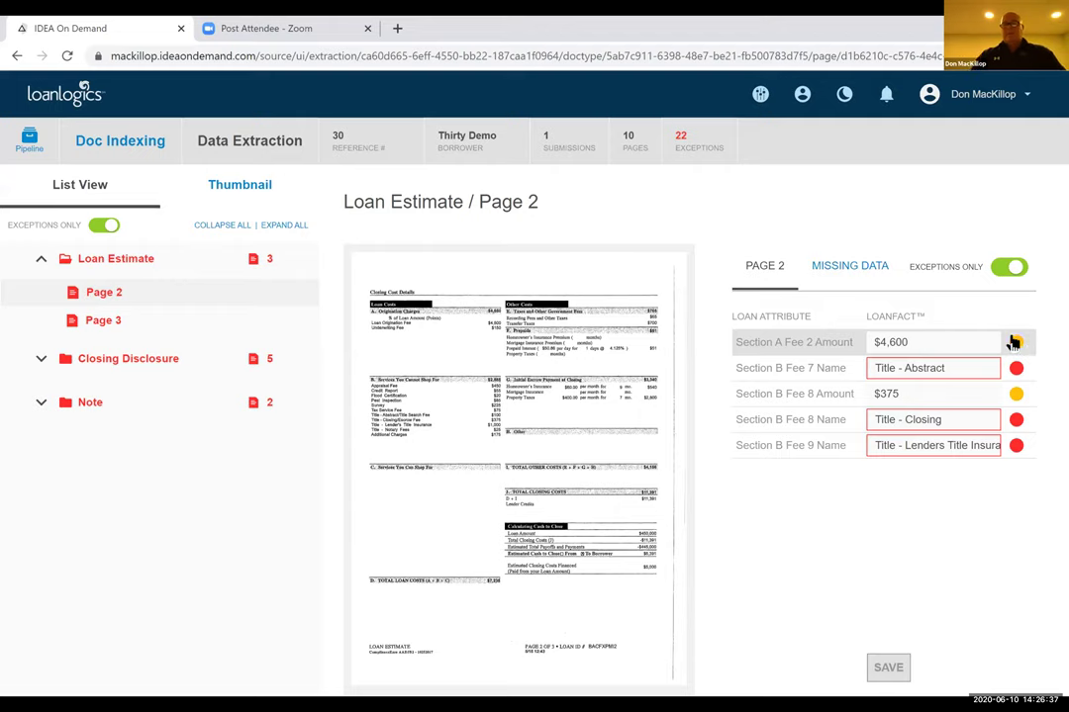
# - Correct the Section A Fee 2 Amount on Loan Estimate page 2 to $4,500
pyautogui.click(1019, 343)
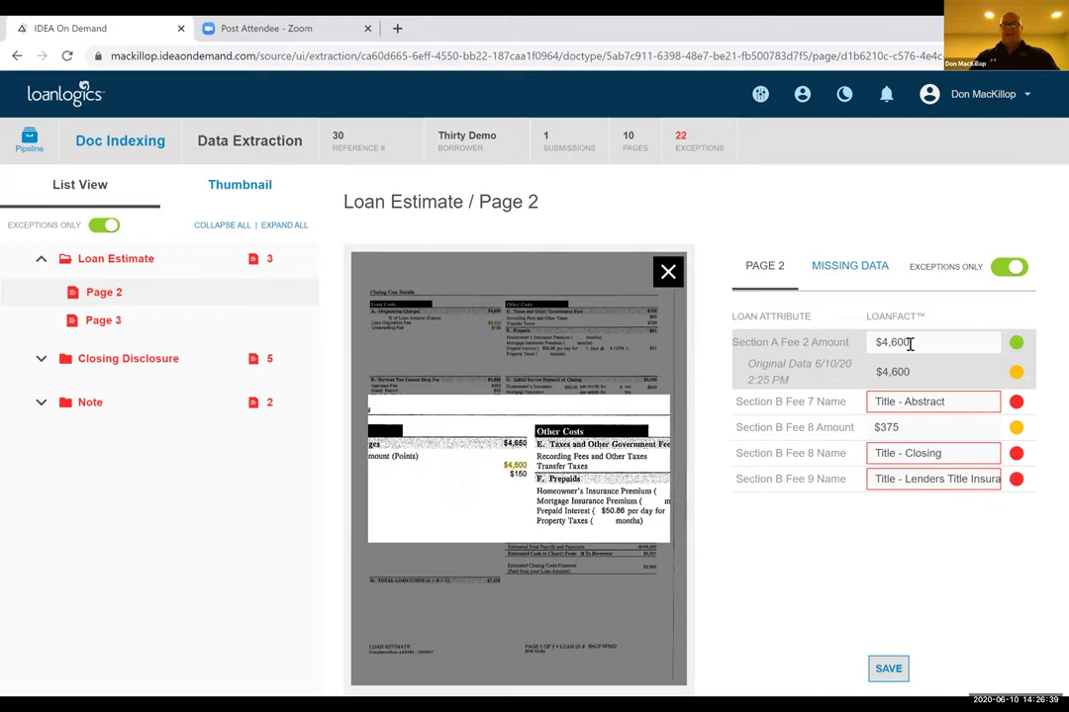
pyautogui.moveTo(896, 341); pyautogui.dragTo(890, 342)
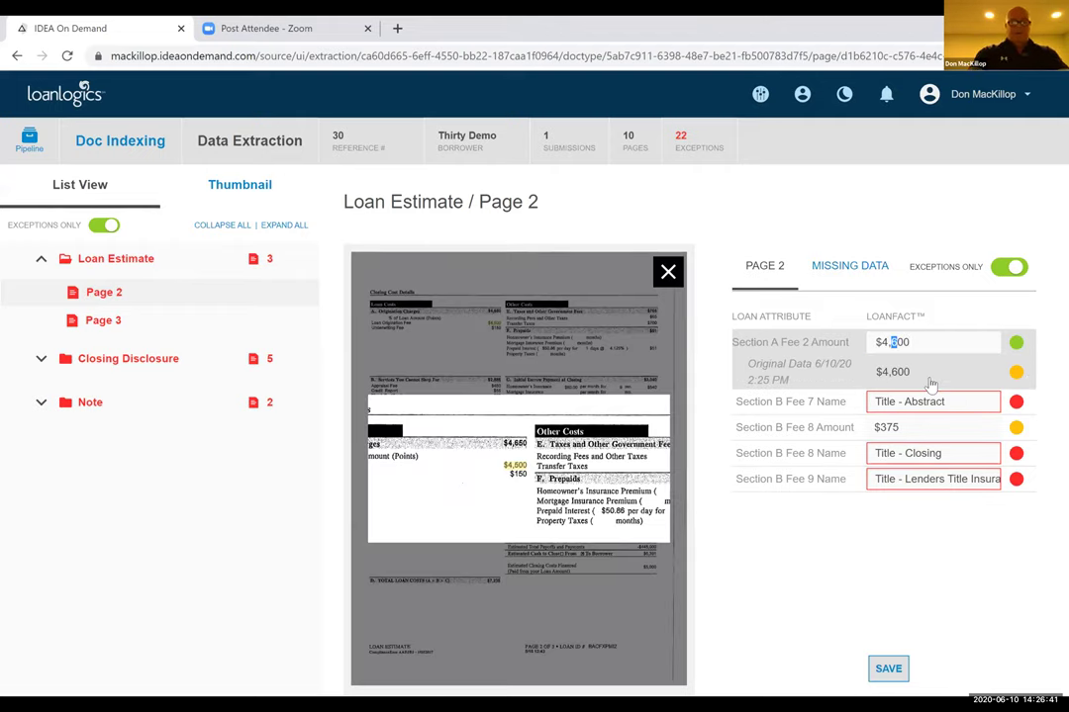
pyautogui.write('5')
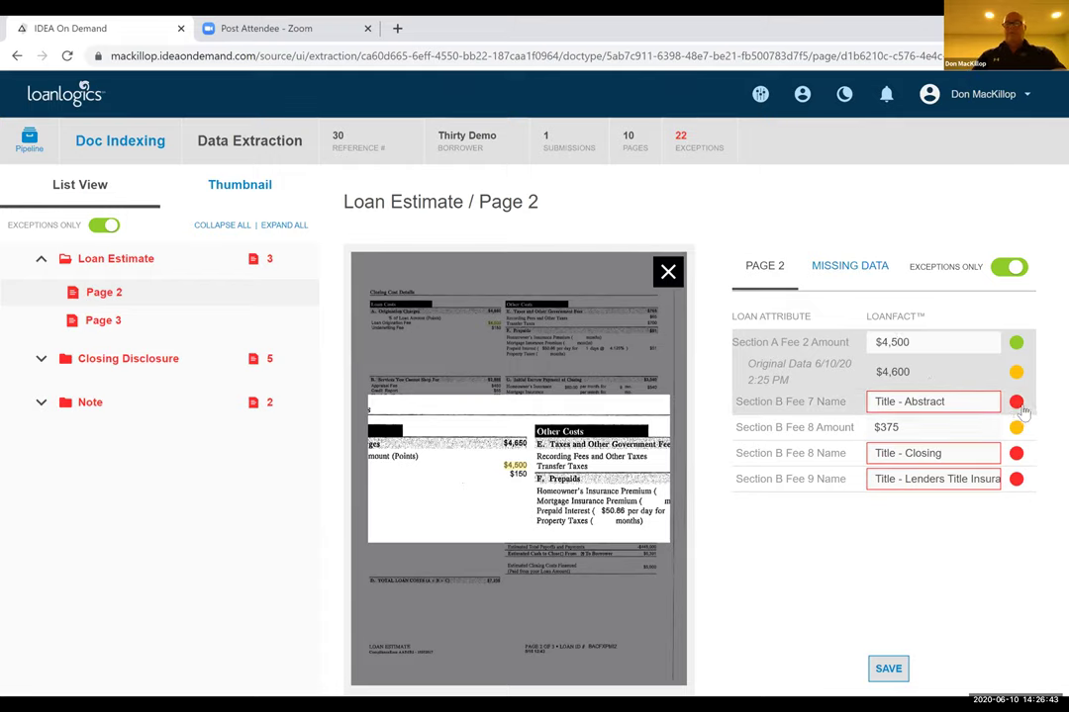
# - Accept the extracted Section B Fee 7 Name, Fee 8 Amount, Fee 8 Name and Fee 9 Name, and save page 2
pyautogui.click(1015, 403)
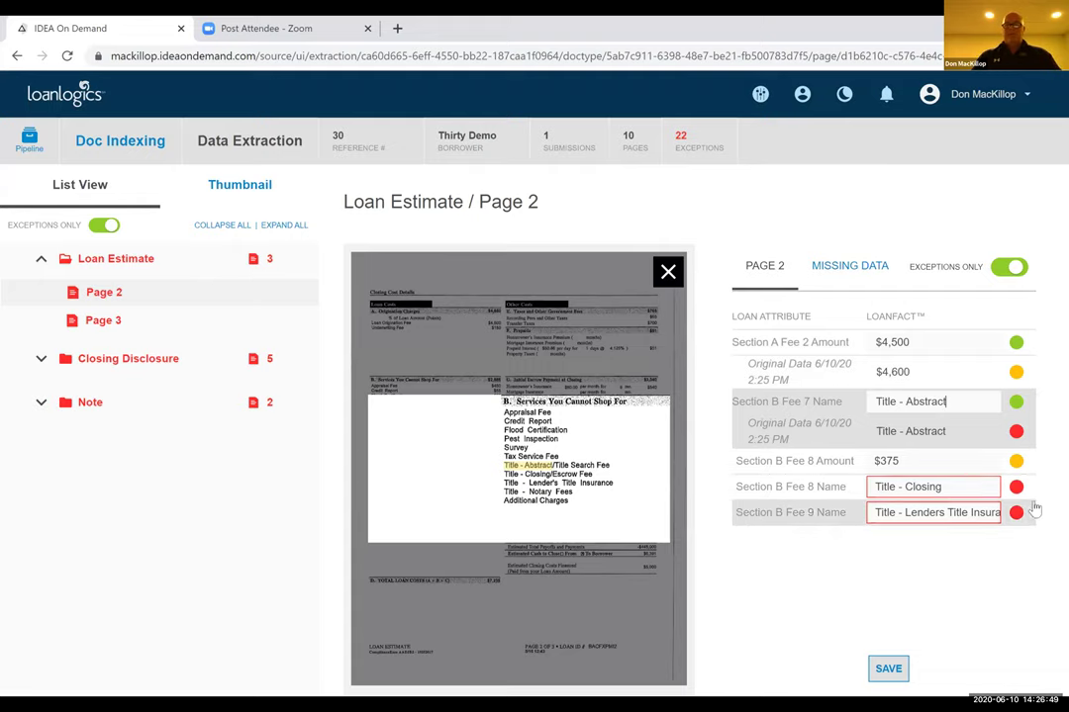
pyautogui.click(1015, 462)
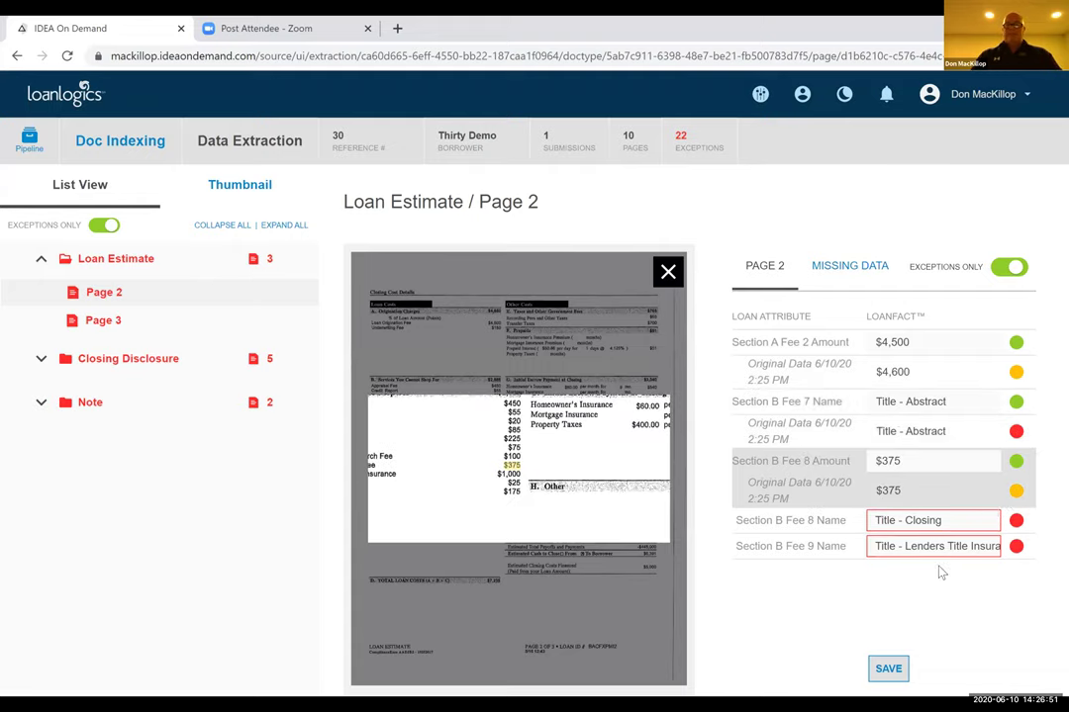
pyautogui.click(1016, 521)
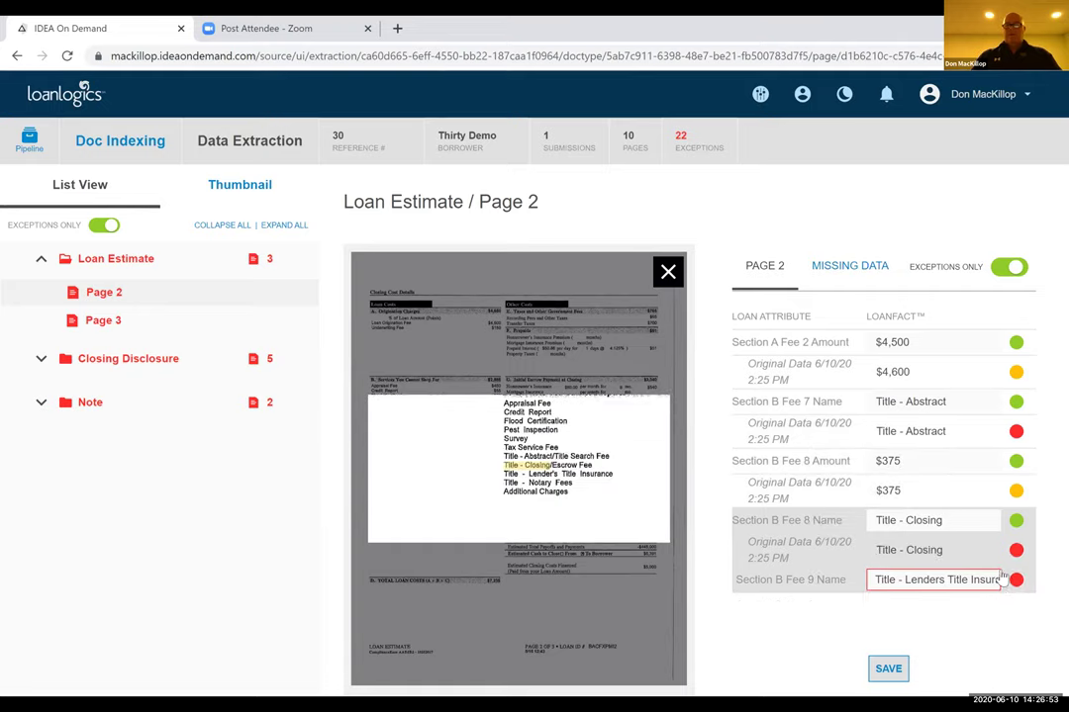
pyautogui.click(1016, 580)
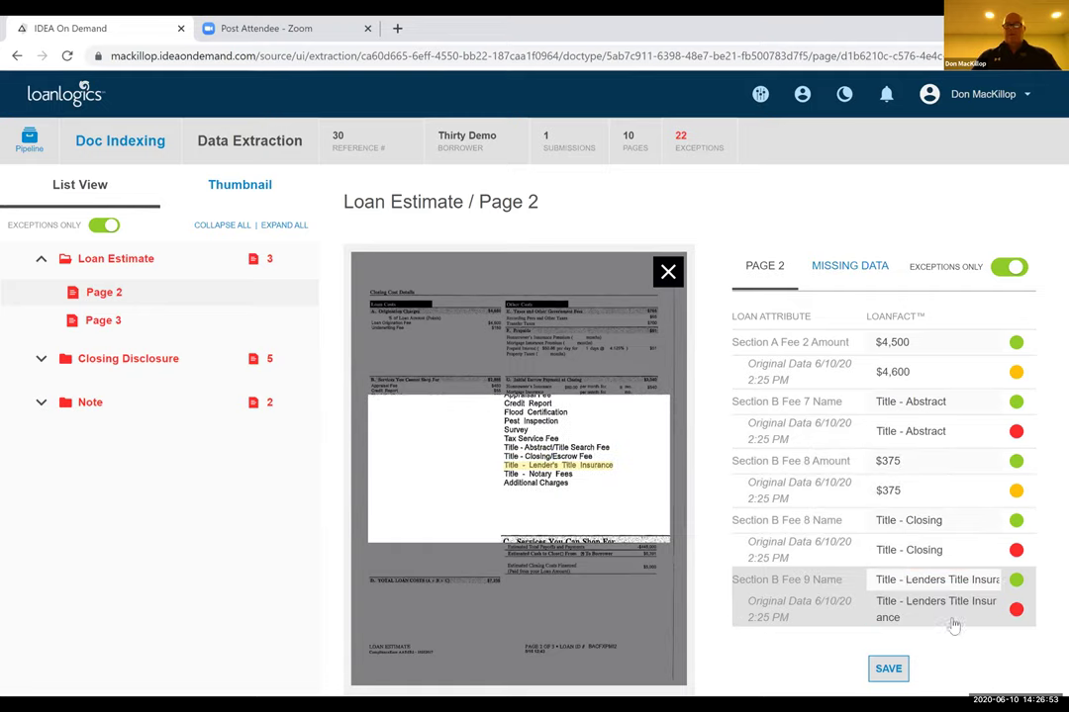
pyautogui.click(887, 670)
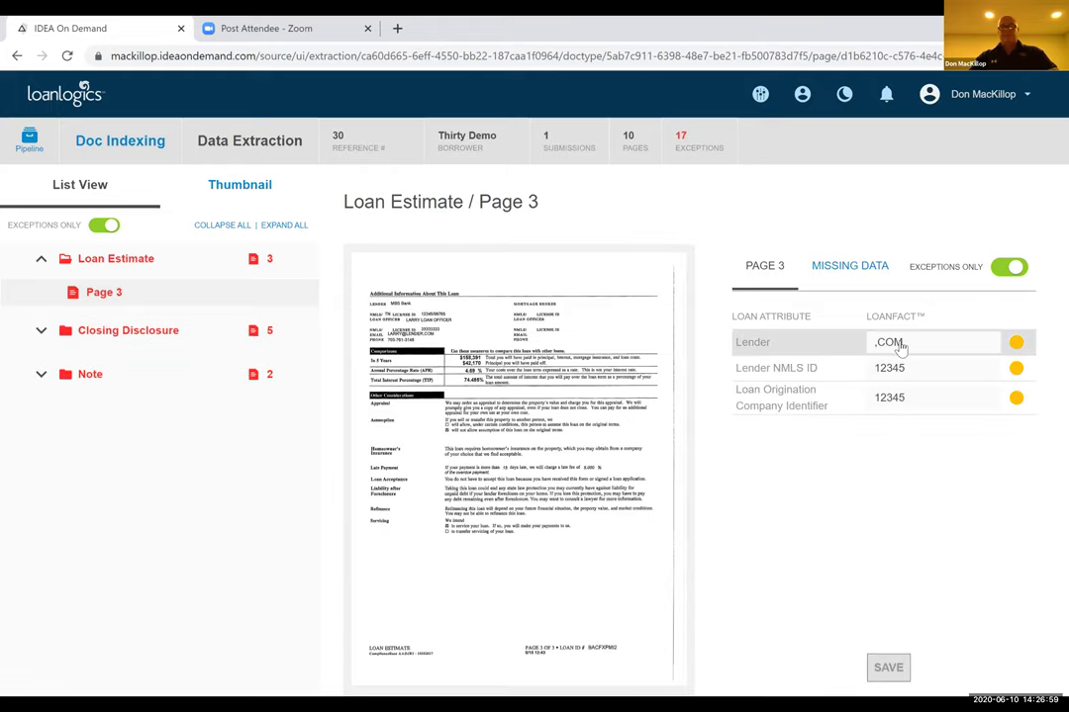
# - Accept the Lender, Lender NMLS ID and Loan Origination Company Identifier values on Loan Estimate page 3 and save the page
pyautogui.click(1015, 342)
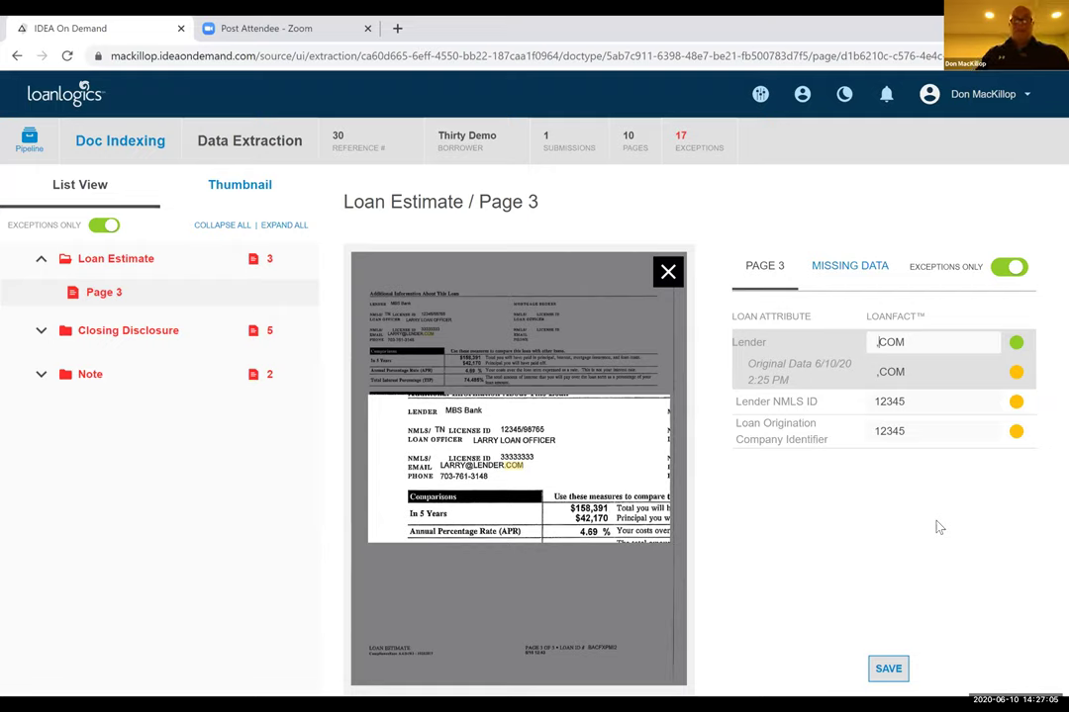
pyautogui.click(1015, 401)
pyautogui.click(1016, 465)
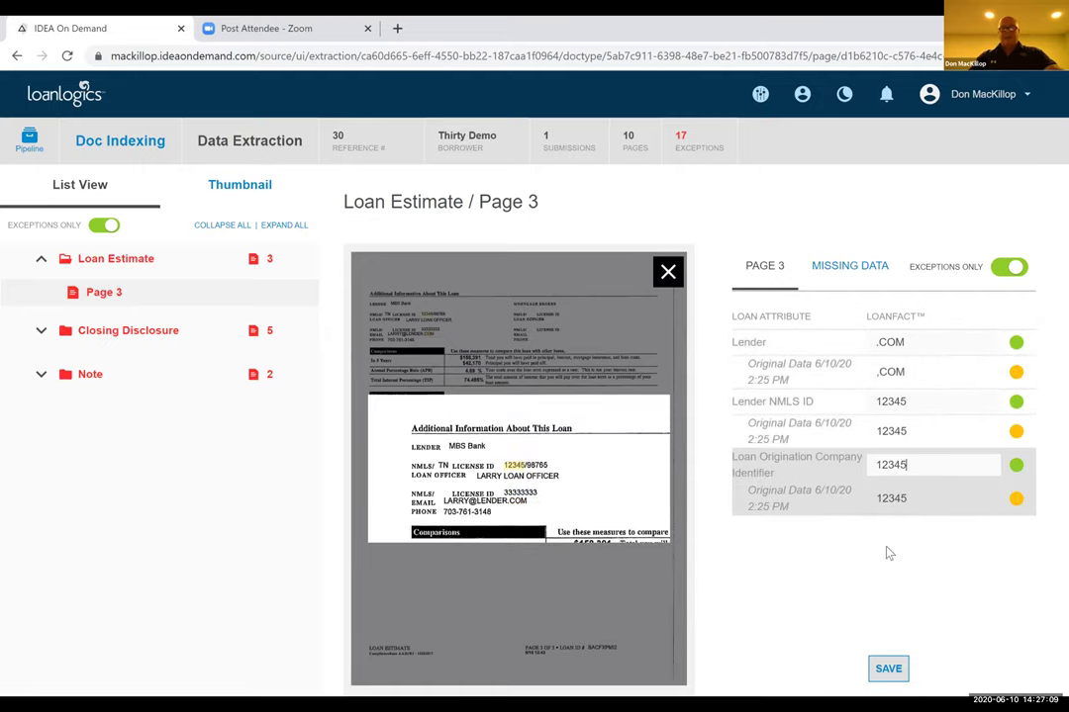
pyautogui.click(888, 669)
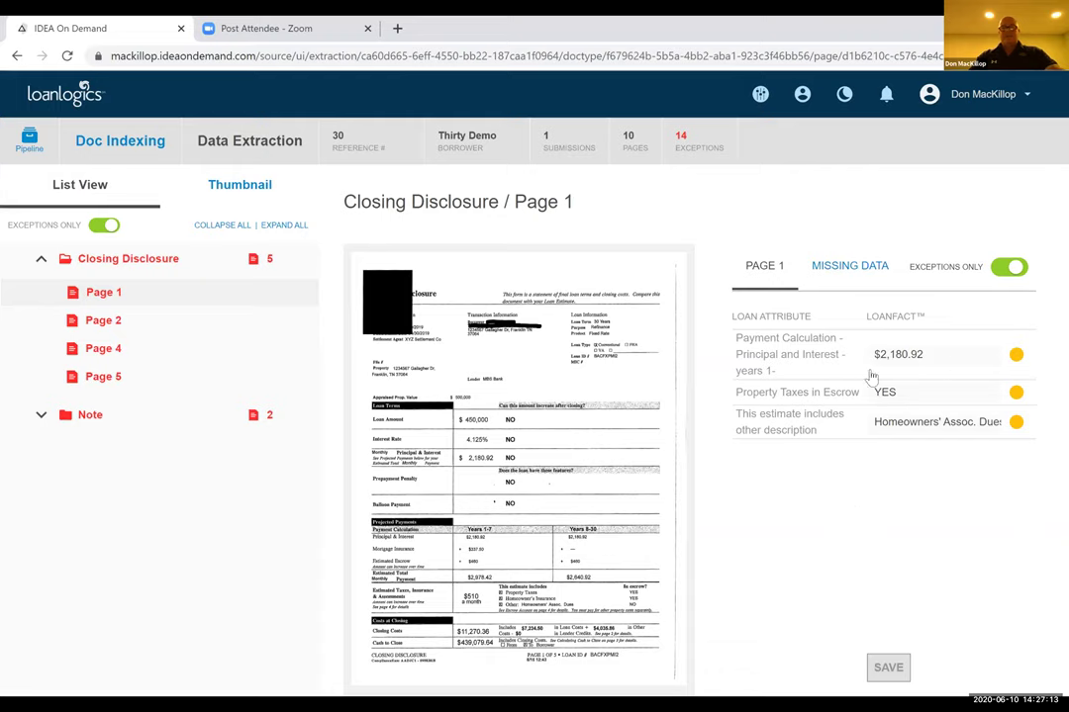
# - Accept the extracted principal and interest payment, Property Taxes in Escrow and other description on Closing Disclosure page 1, and save it
pyautogui.click(1015, 353)
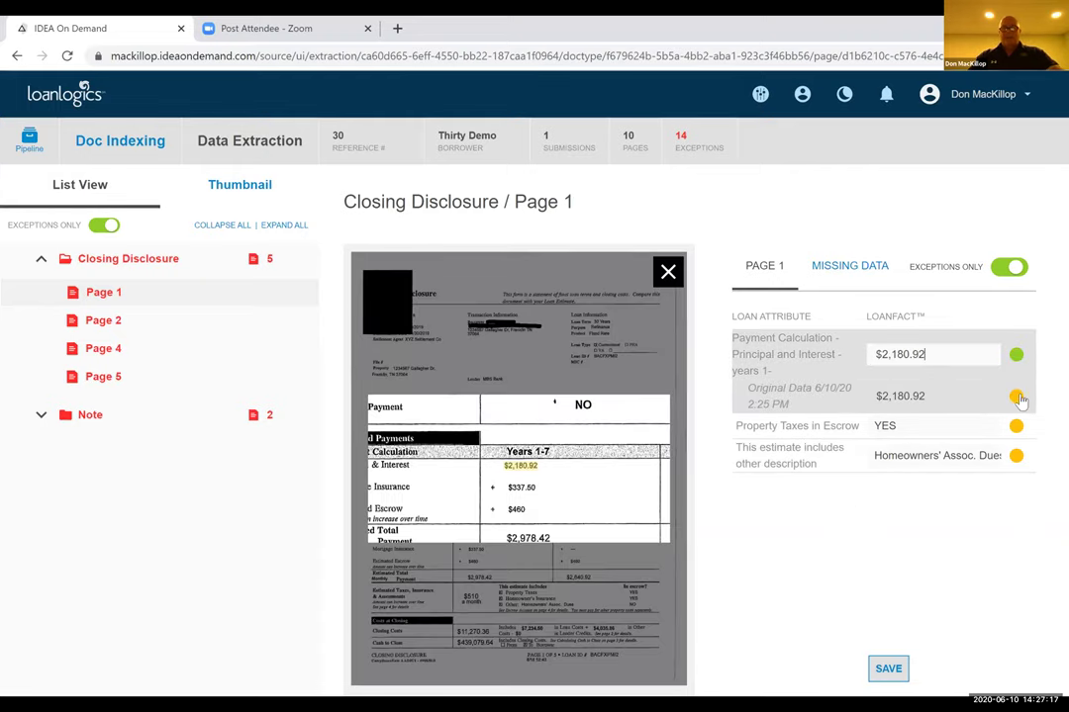
pyautogui.click(1016, 426)
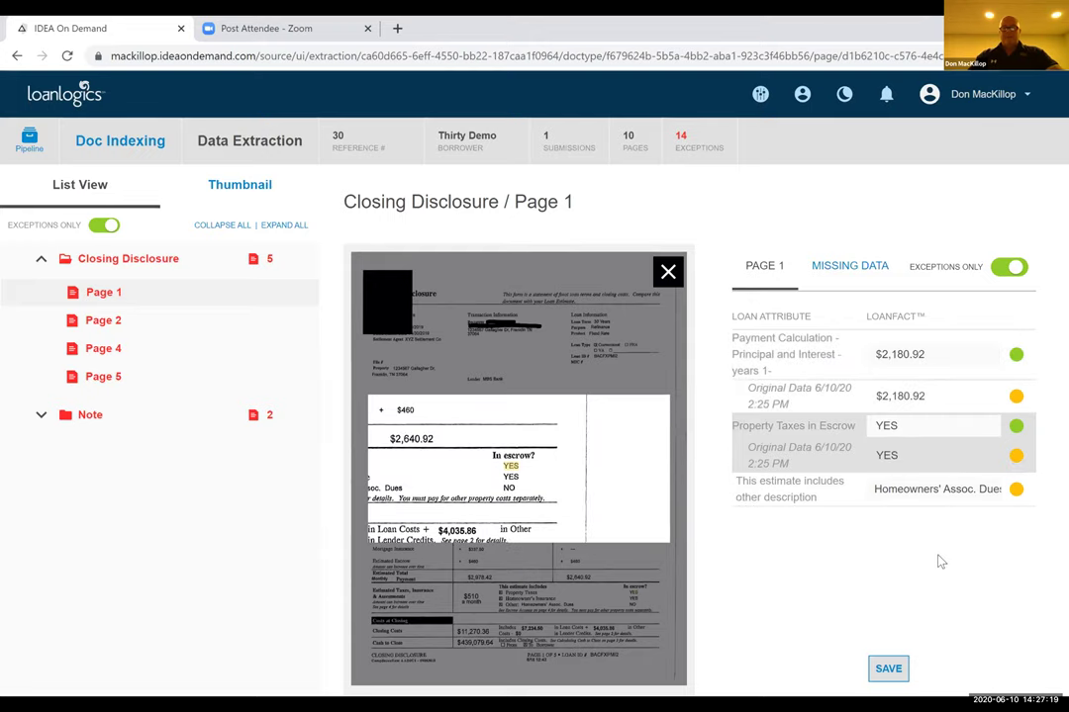
pyautogui.click(1015, 489)
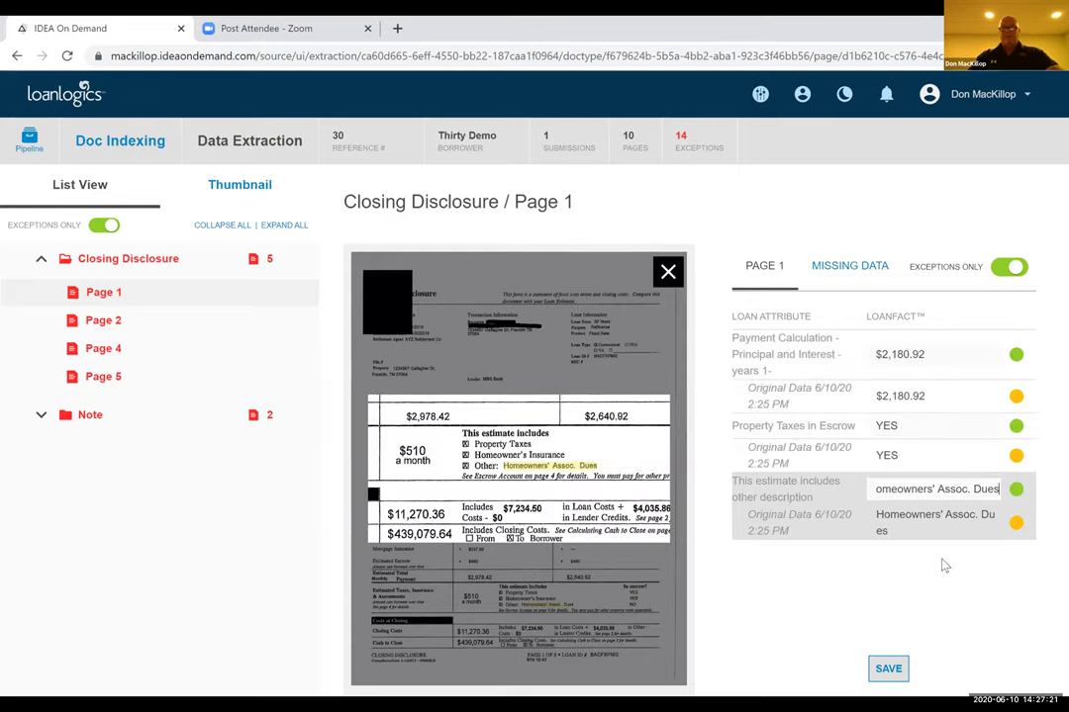
pyautogui.click(888, 668)
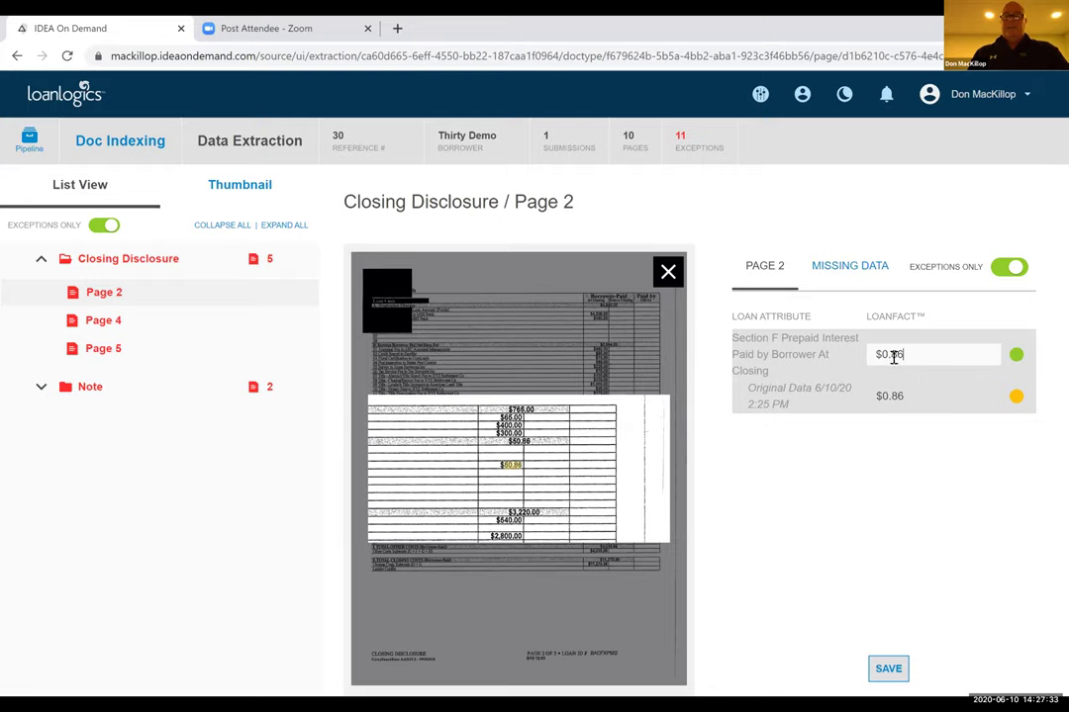
# - Correct the Section F Prepaid Interest Paid by Borrower At Closing on Closing Disclosure page 2 to $50.86 and save it
pyautogui.press('BackSpace')
pyautogui.write('50')
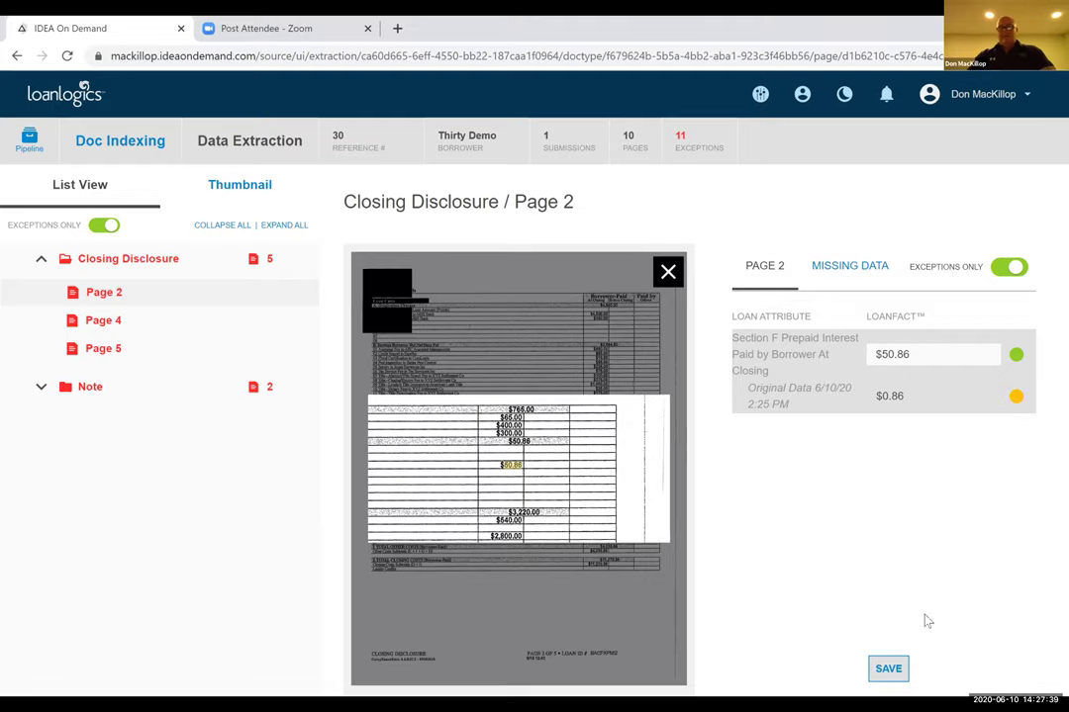
pyautogui.click(895, 671)
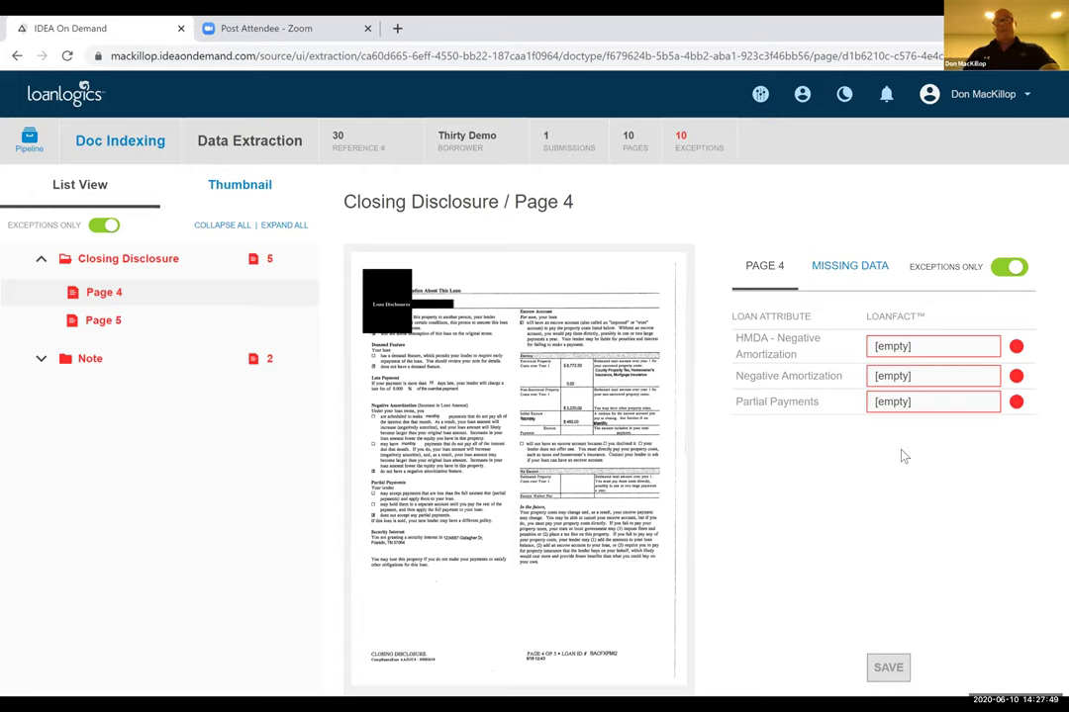
# - Accept the empty HMDA - Negative Amortization, Negative Amortization and Partial Payments values on Closing Disclosure page 4, and save it
pyautogui.click(1019, 352)
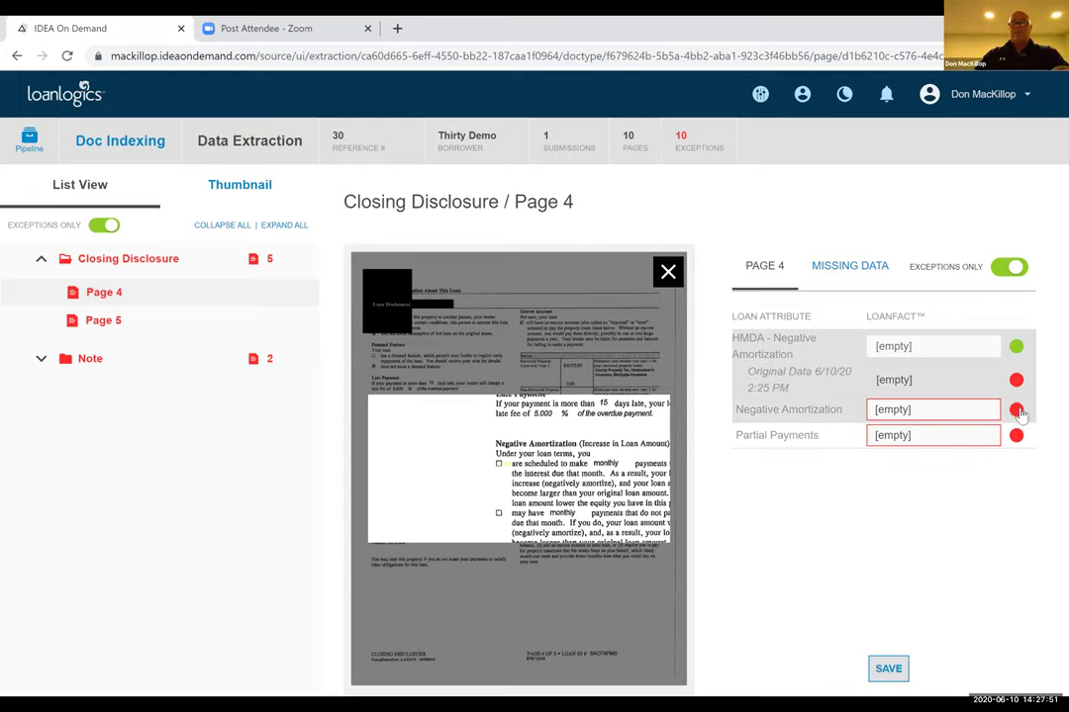
pyautogui.click(1016, 410)
pyautogui.click(1016, 469)
pyautogui.click(870, 675)
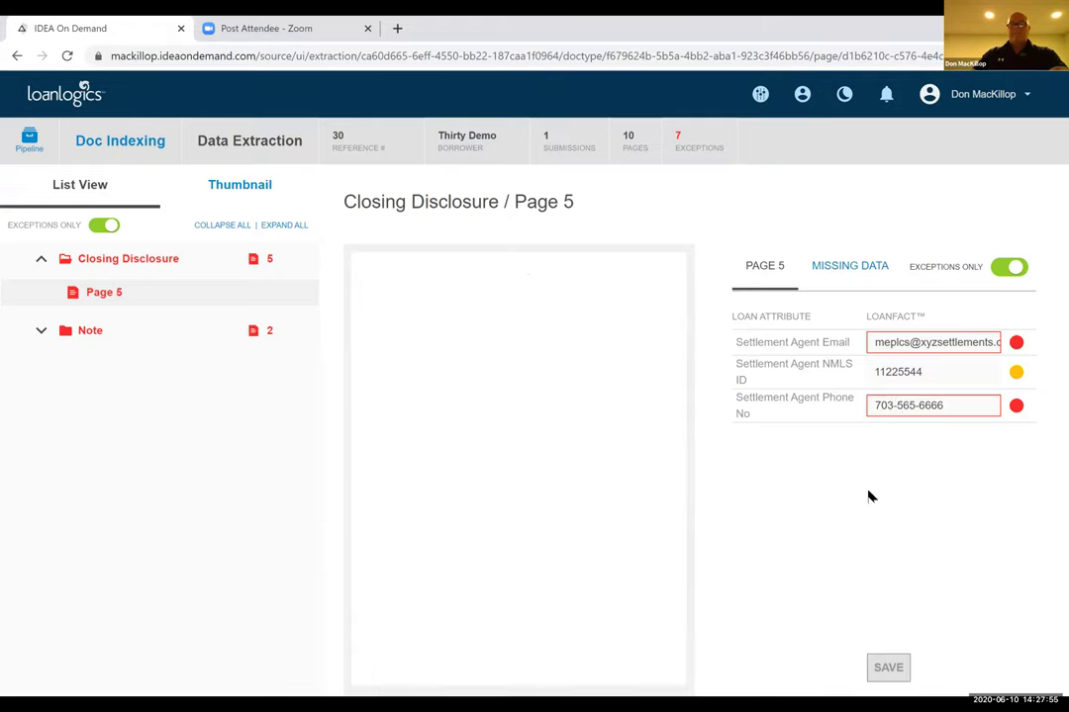
# - Review and accept the extracted Settlement Agent Email and Settlement Agent NMLS ID on Closing Disclosure page 5
pyautogui.click(1016, 342)
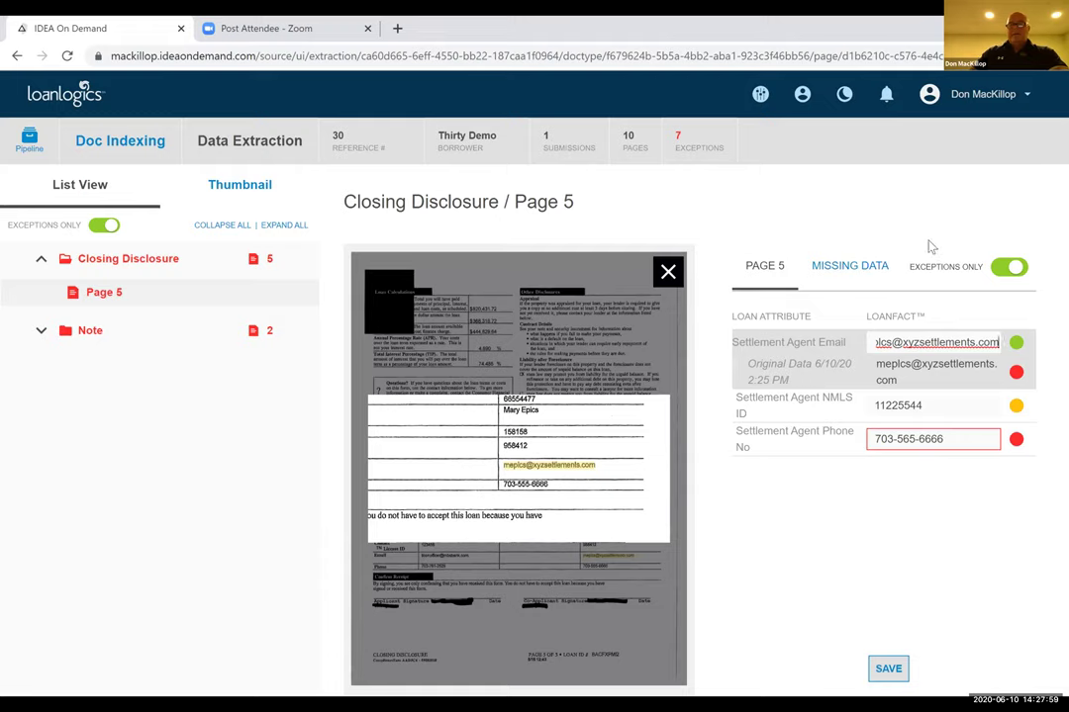
pyautogui.click(879, 342)
pyautogui.press('Home')
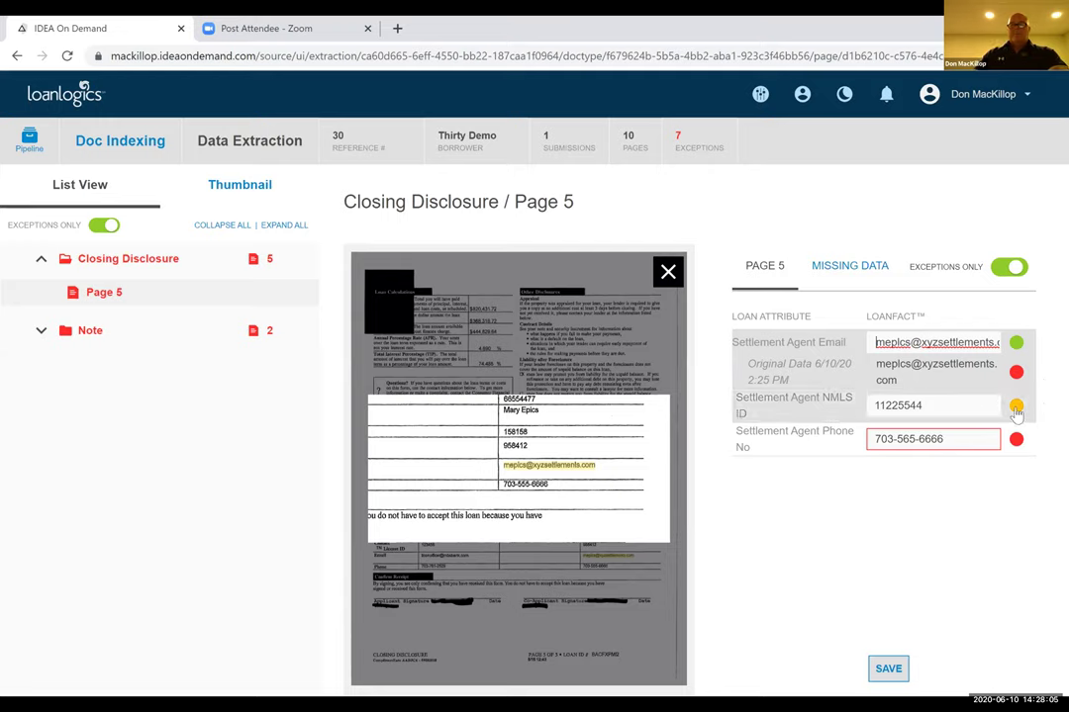
pyautogui.click(1016, 409)
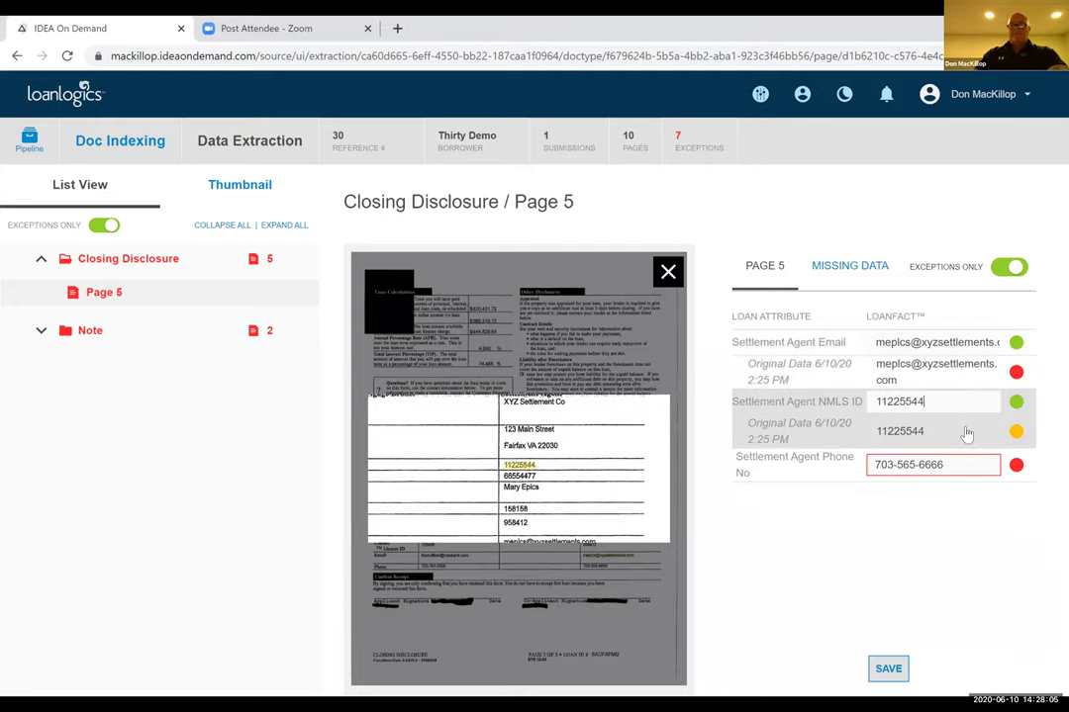
# - Correct the misread digit in the Settlement Agent Phone No to match the document, and save Closing Disclosure page 5
pyautogui.click(1017, 466)
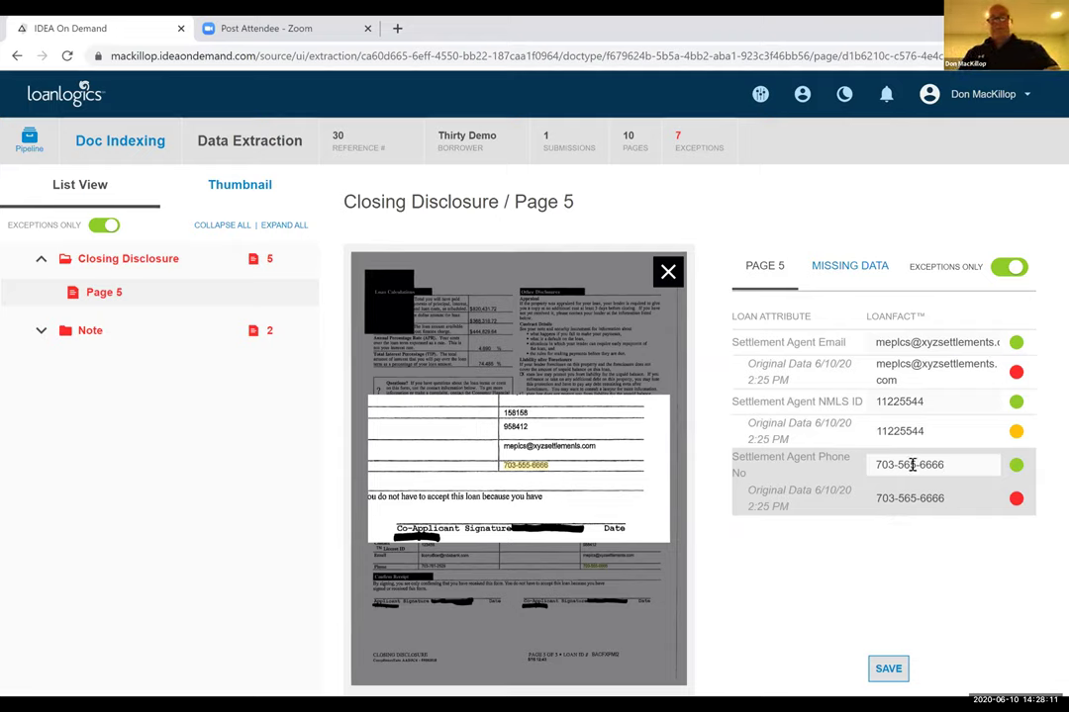
pyautogui.press('BackSpace')
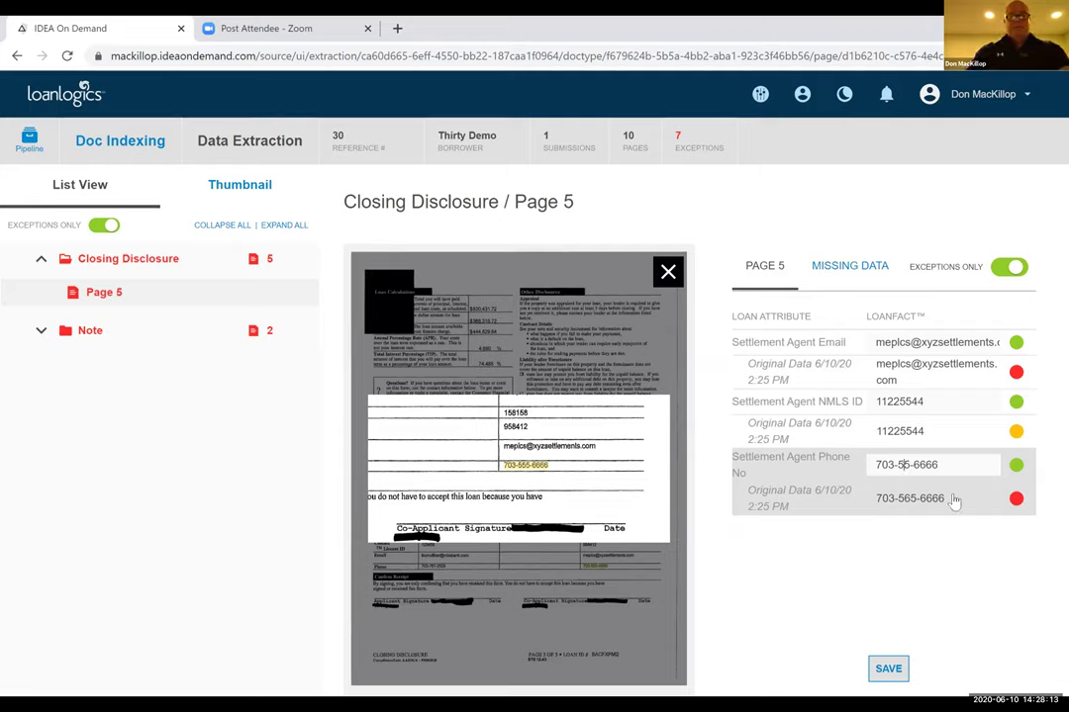
pyautogui.write('5')
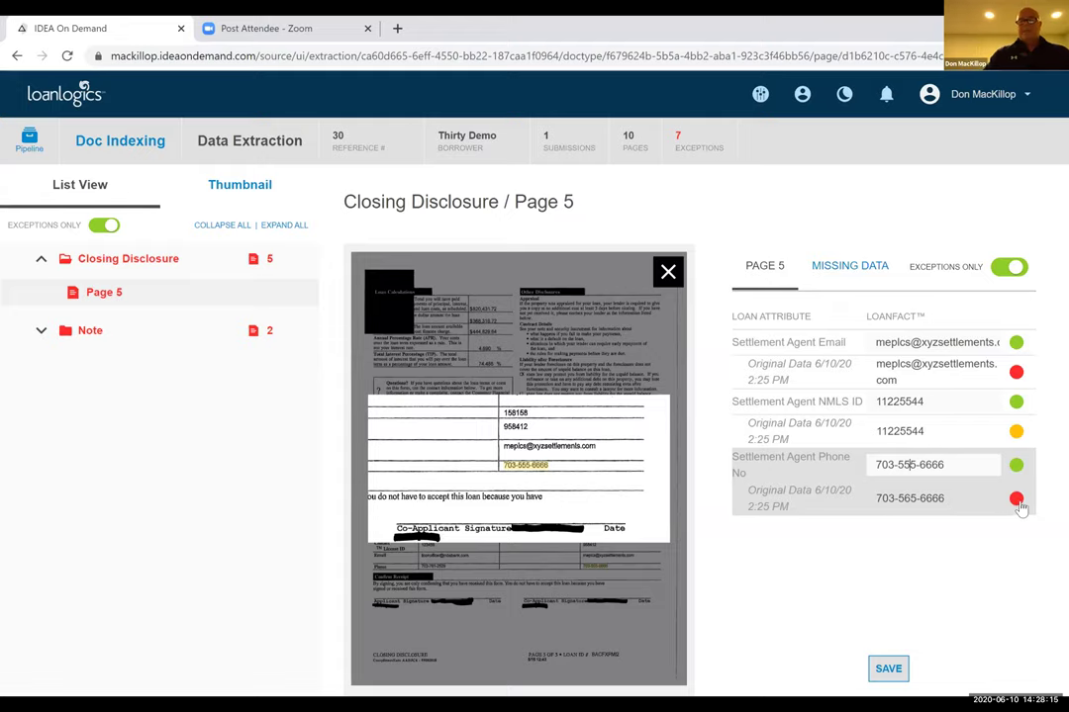
pyautogui.click(887, 668)
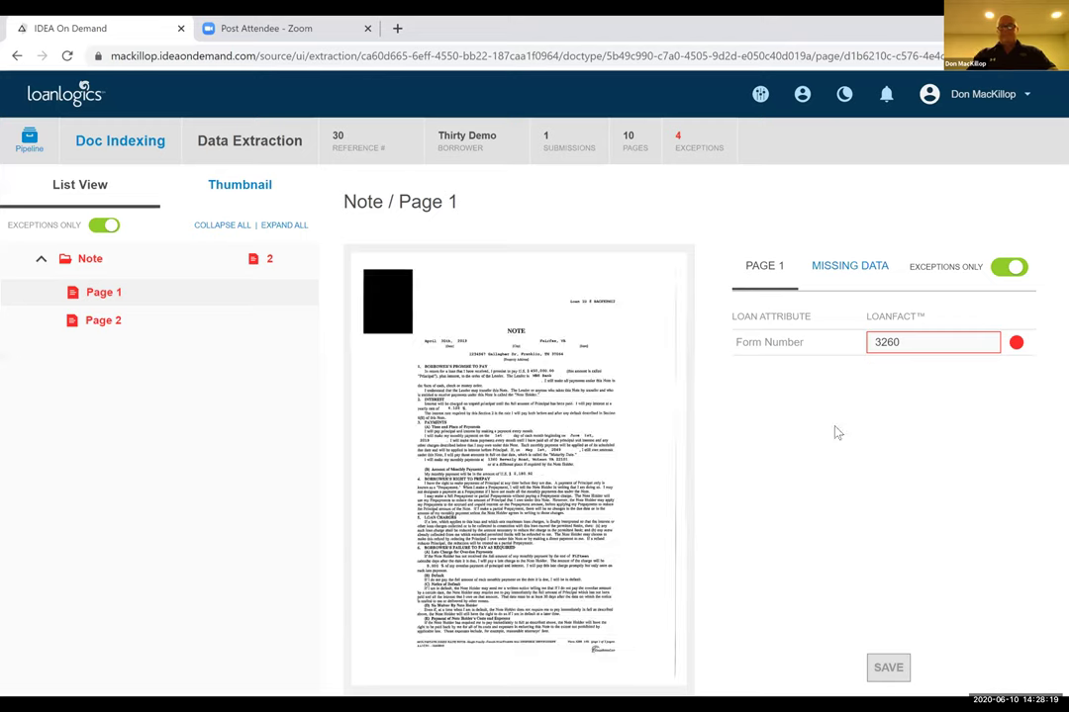
# - Correct the Form Number on Note page 1 to 3200 and save the page
pyautogui.click(1016, 343)
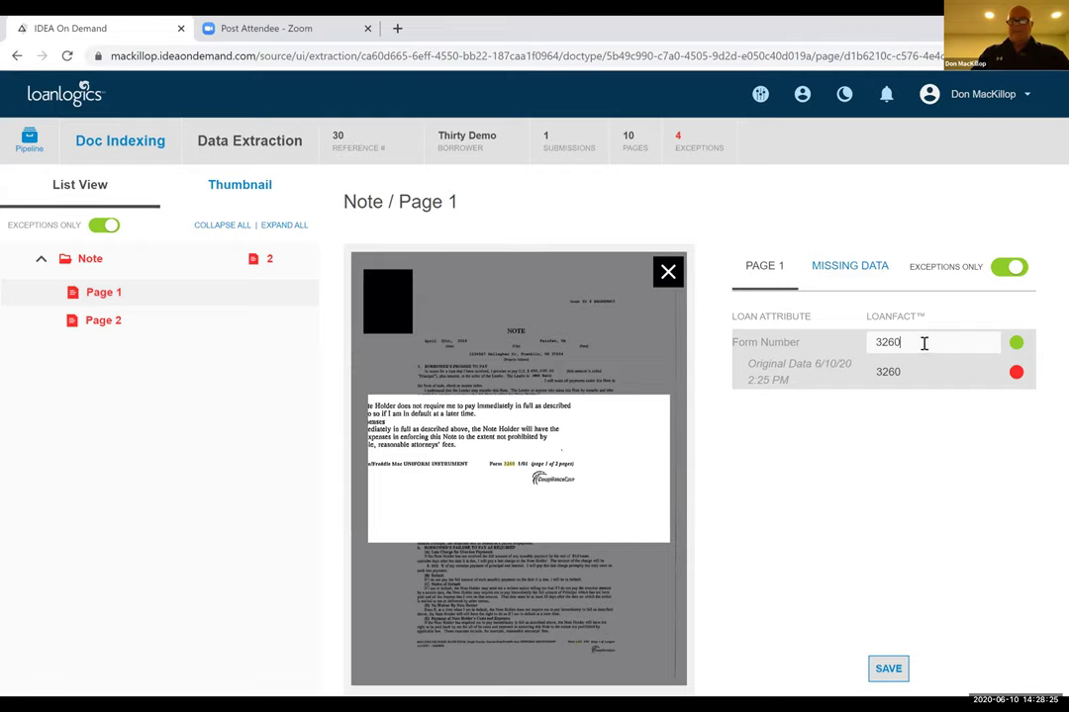
pyautogui.press('BackSpace')
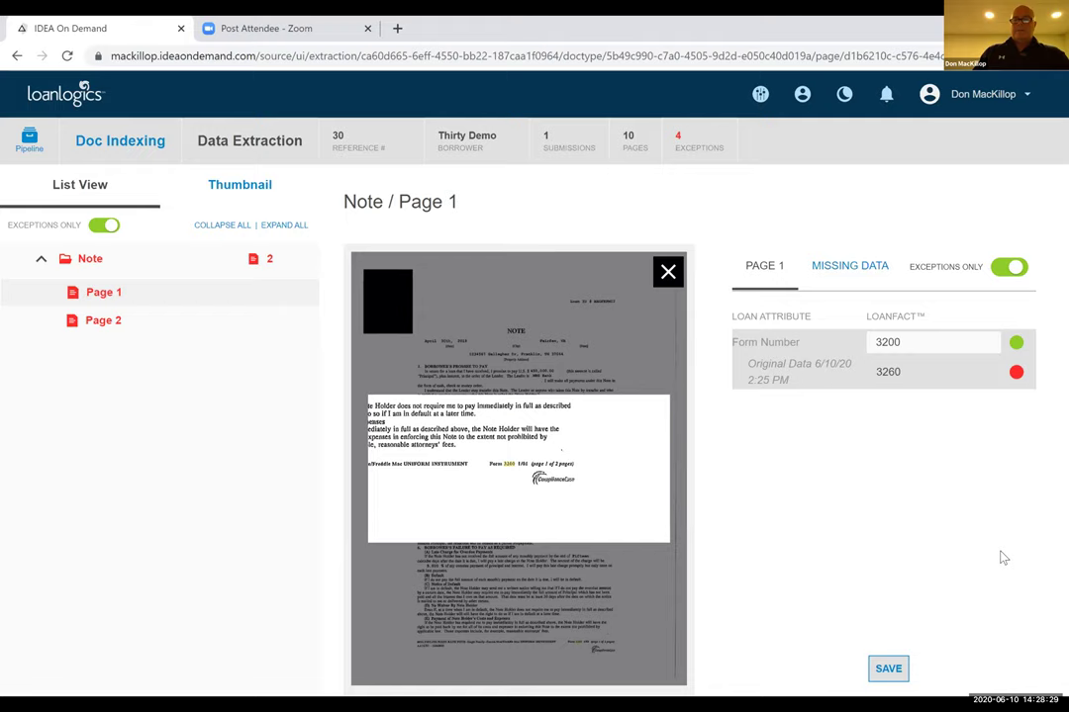
pyautogui.click(888, 669)
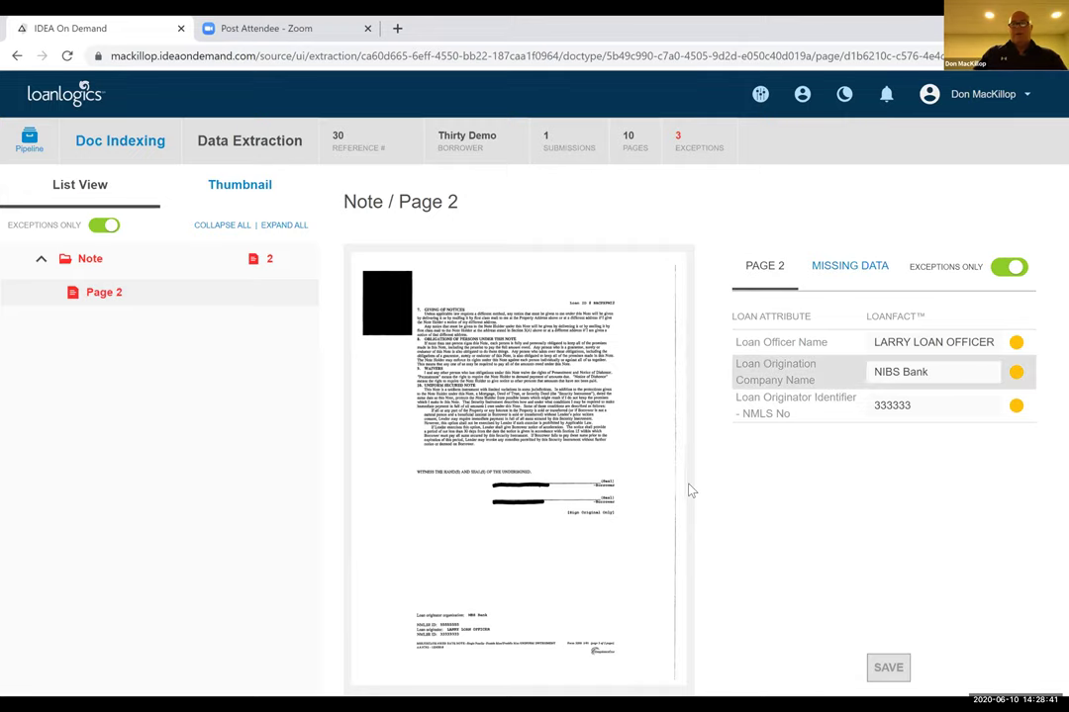
# - Resolve the Note page 2 exceptions, setting the Loan Origination Company Name to MBS Bank and accepting the other extracted values, and save
pyautogui.click(1017, 341)
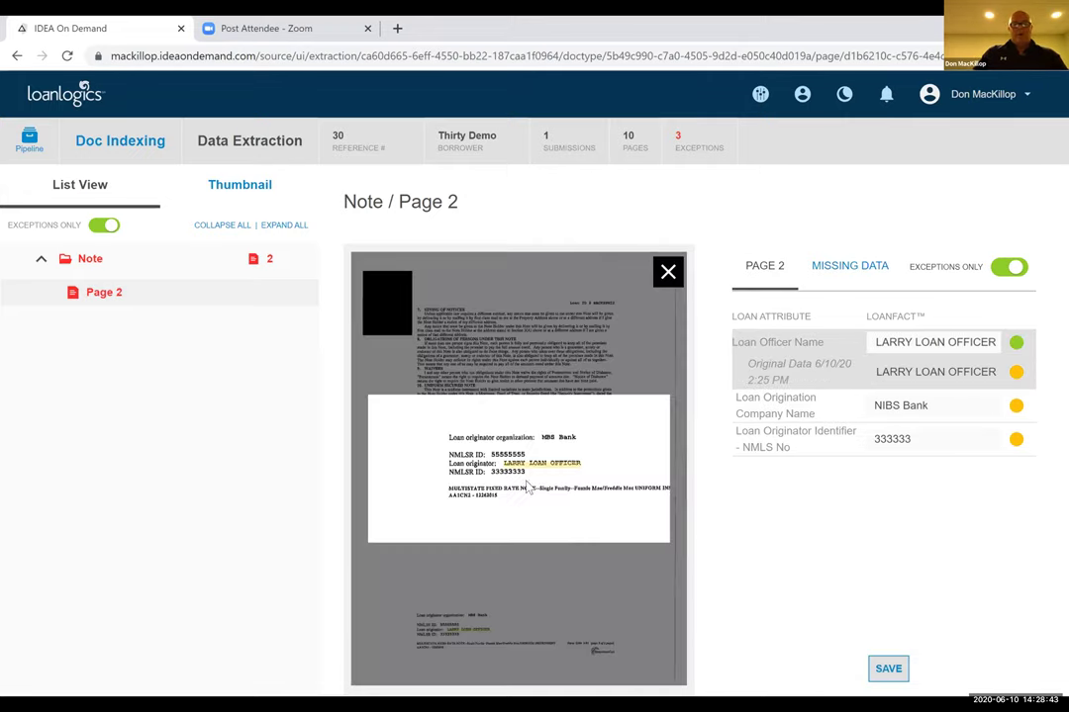
pyautogui.click(1016, 406)
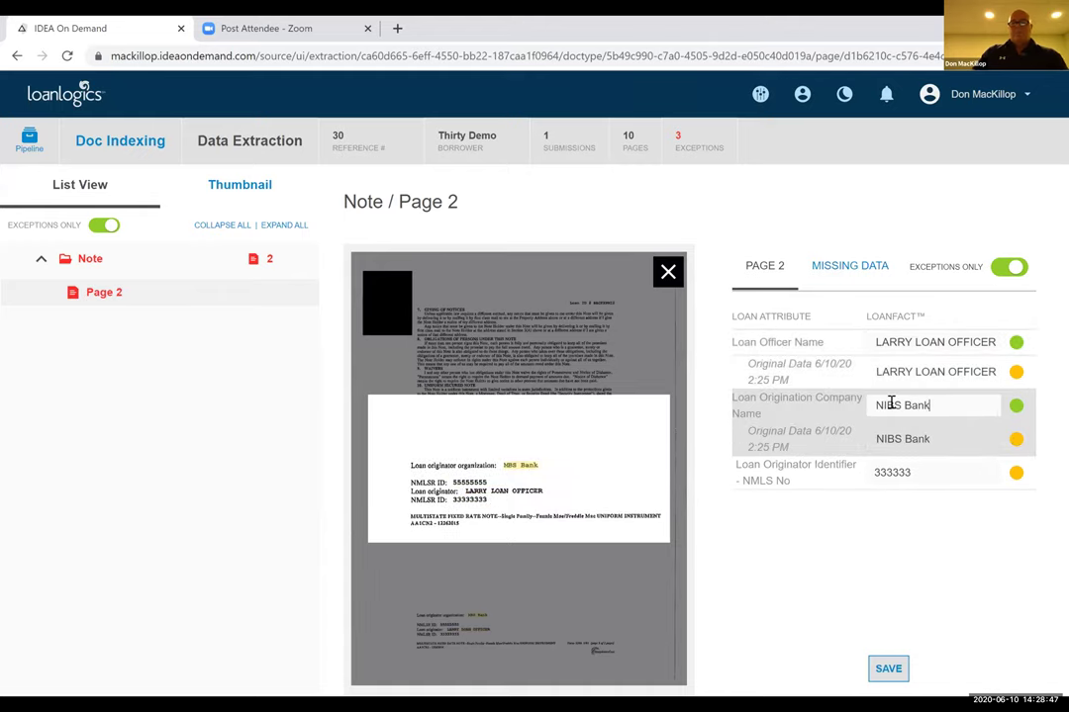
pyautogui.press('BackSpace')
pyautogui.press('BackSpace')
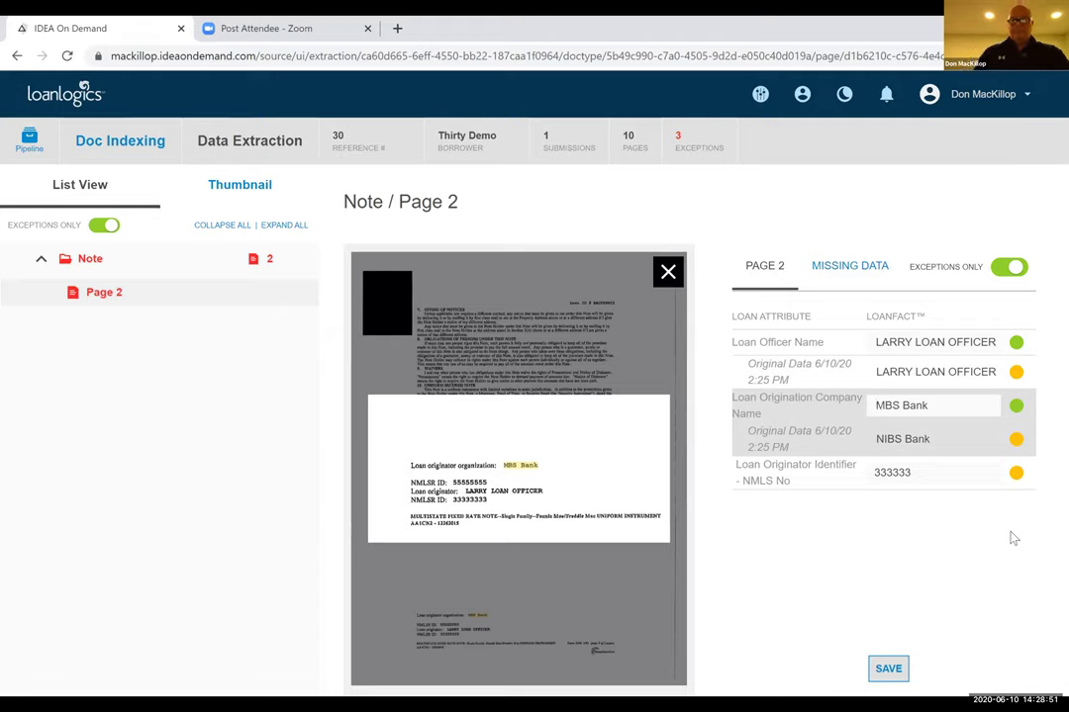
pyautogui.write('M')
pyautogui.click(1024, 476)
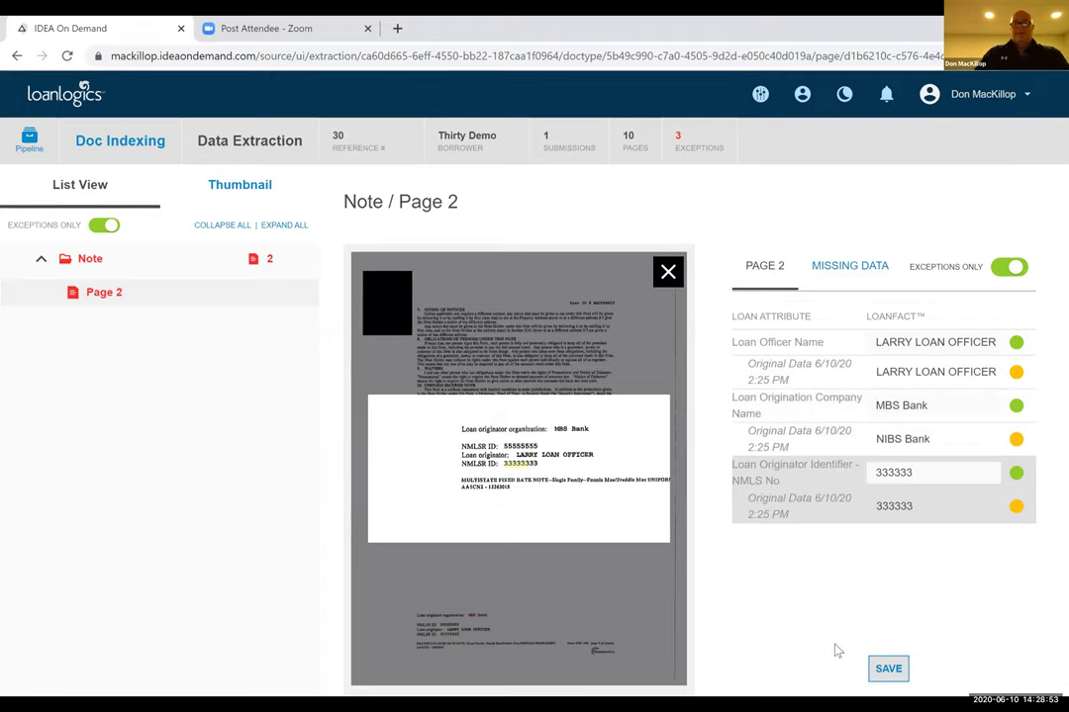
pyautogui.click(886, 669)
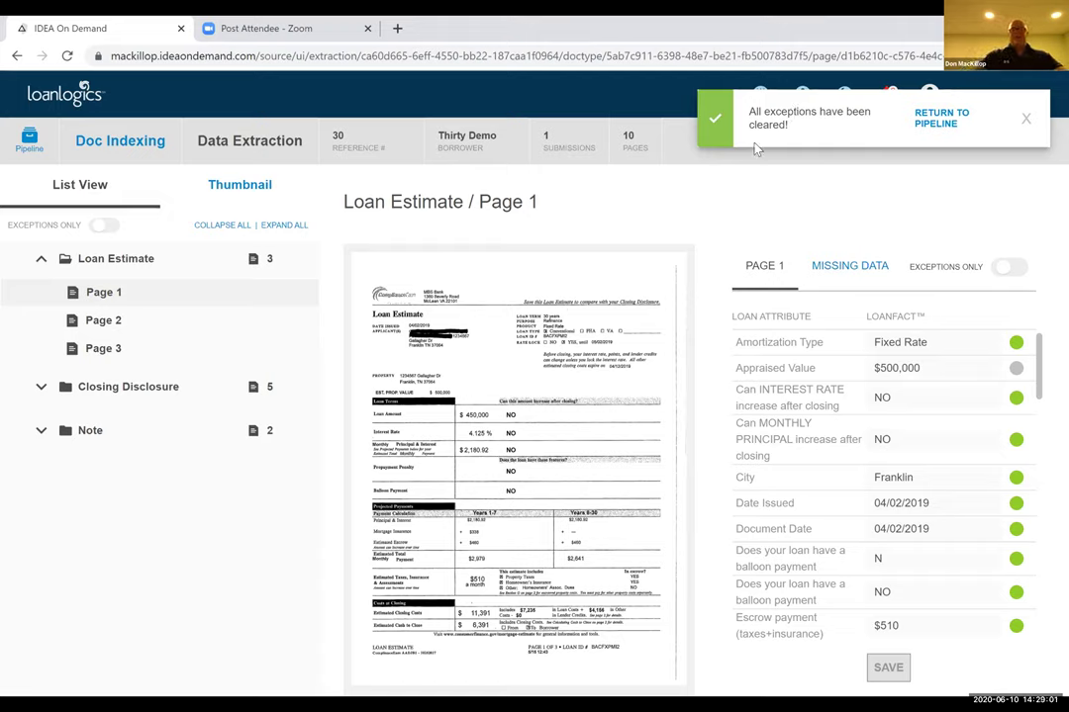
# - Return to the pipeline and go to the last page of the loan list
pyautogui.click(935, 114)
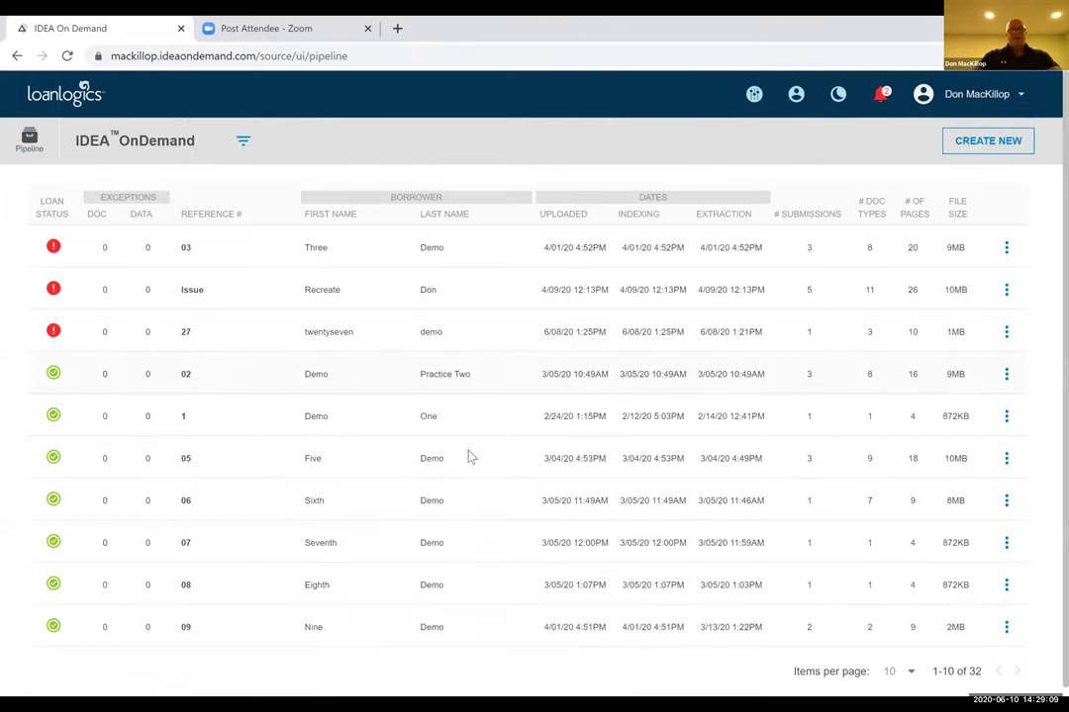
pyautogui.click(1016, 673)
pyautogui.click(1017, 673)
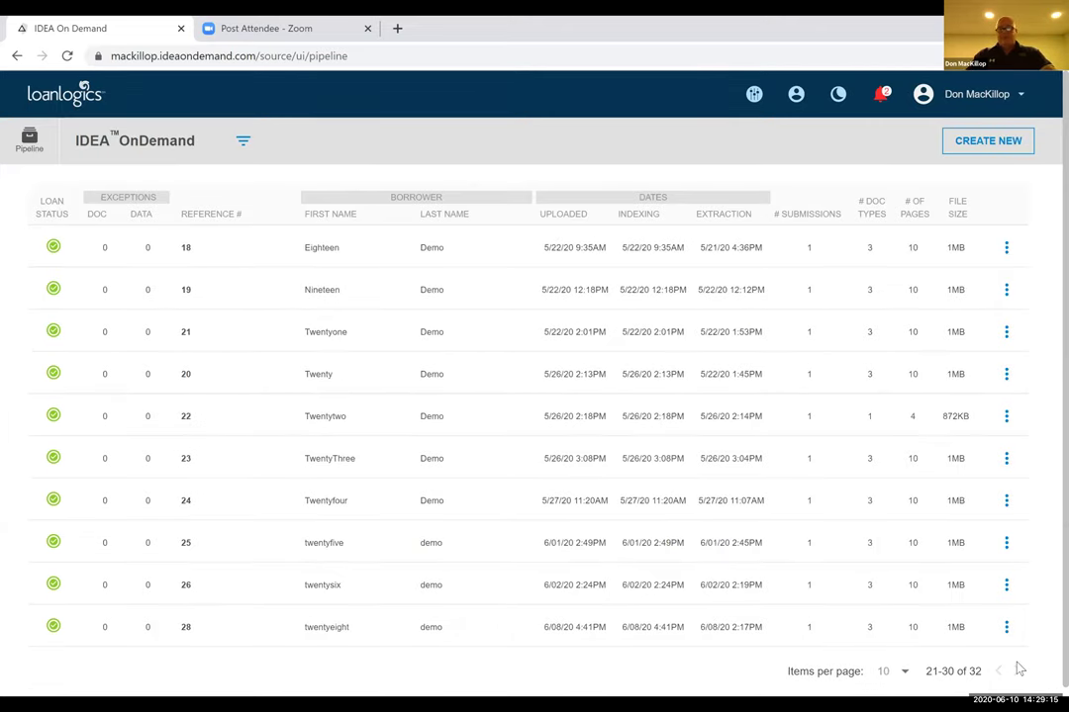
pyautogui.click(1017, 673)
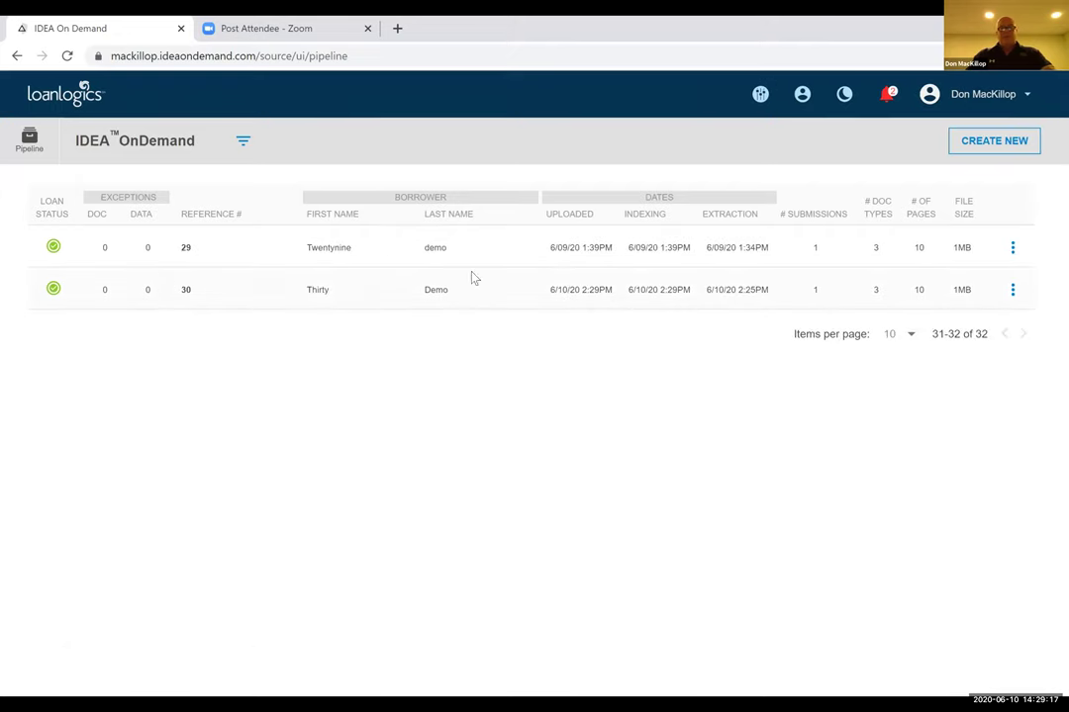
# - View the export file type choices for the new demo loan and close them without downloading
pyautogui.click(1013, 293)
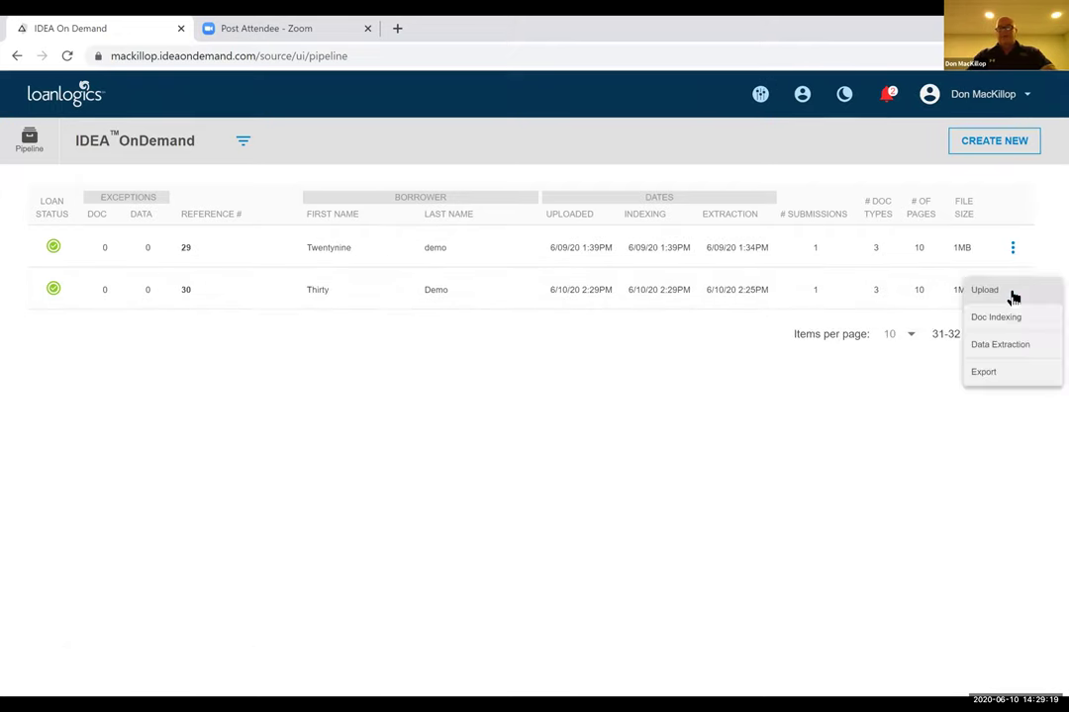
pyautogui.click(985, 372)
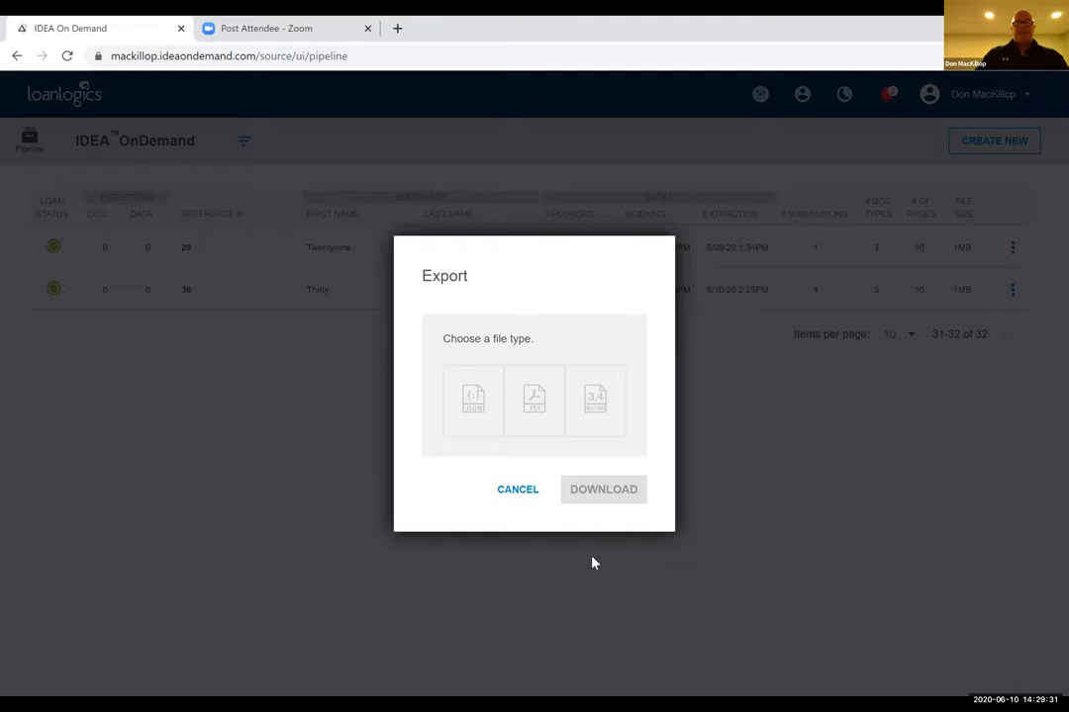
pyautogui.click(506, 489)
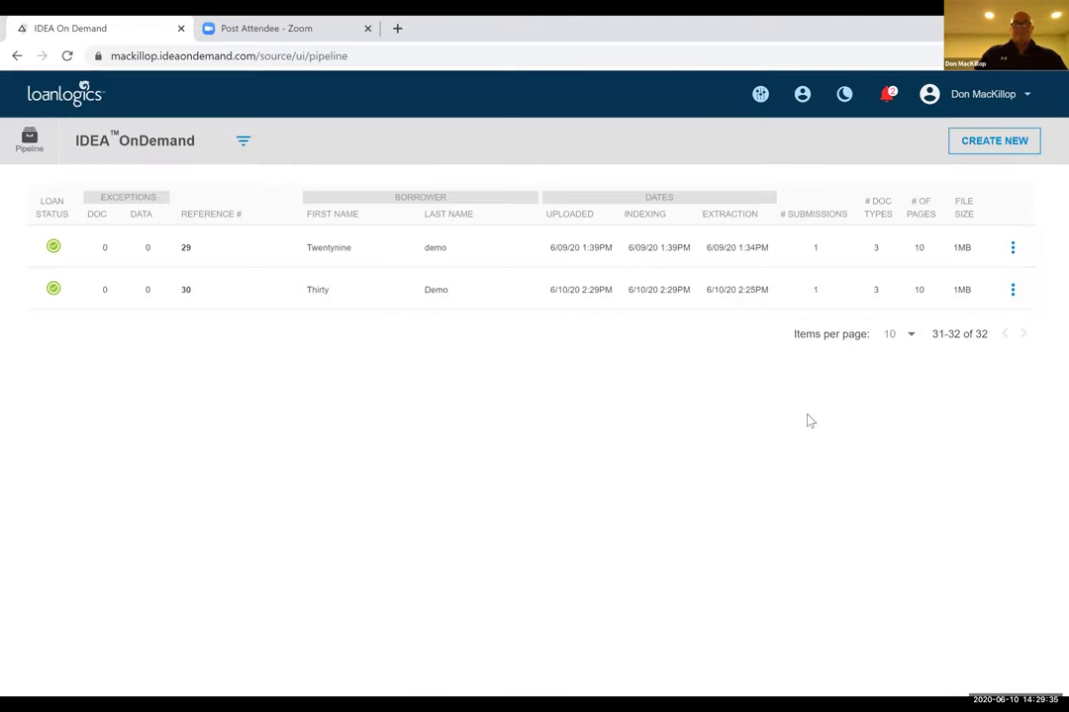